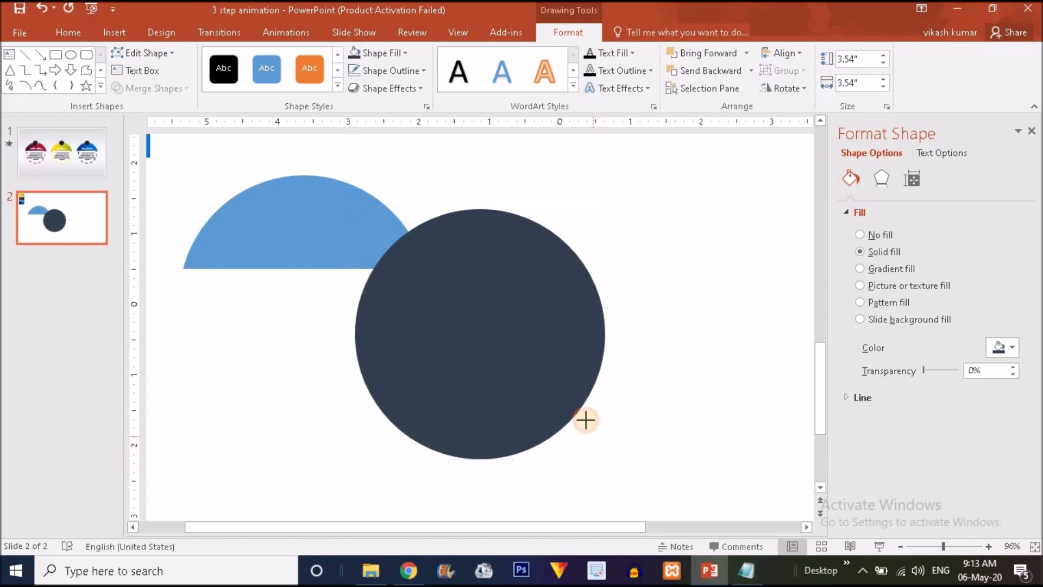
Place the dark circle, sized 3.31", over the blue dome shape and send it to the back.
drag(514, 338, 338, 306)
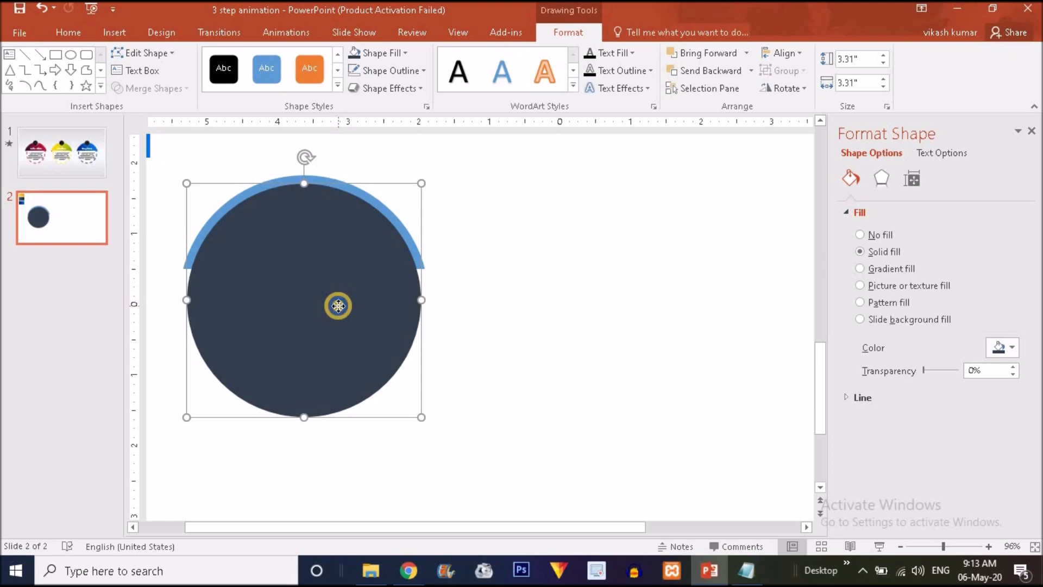
right_click(338, 306)
mouse_move(415, 175)
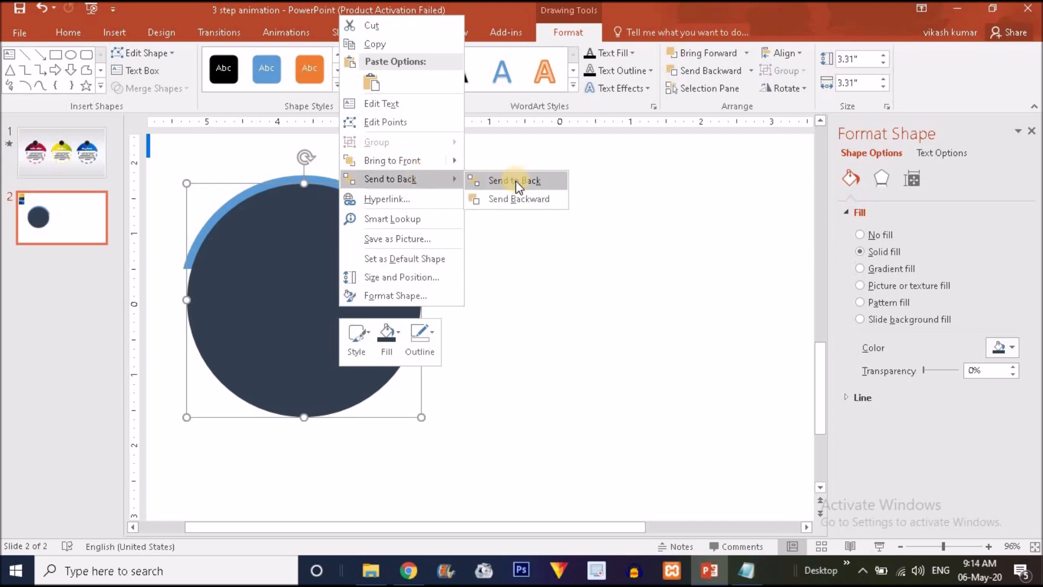
click(516, 180)
click(530, 315)
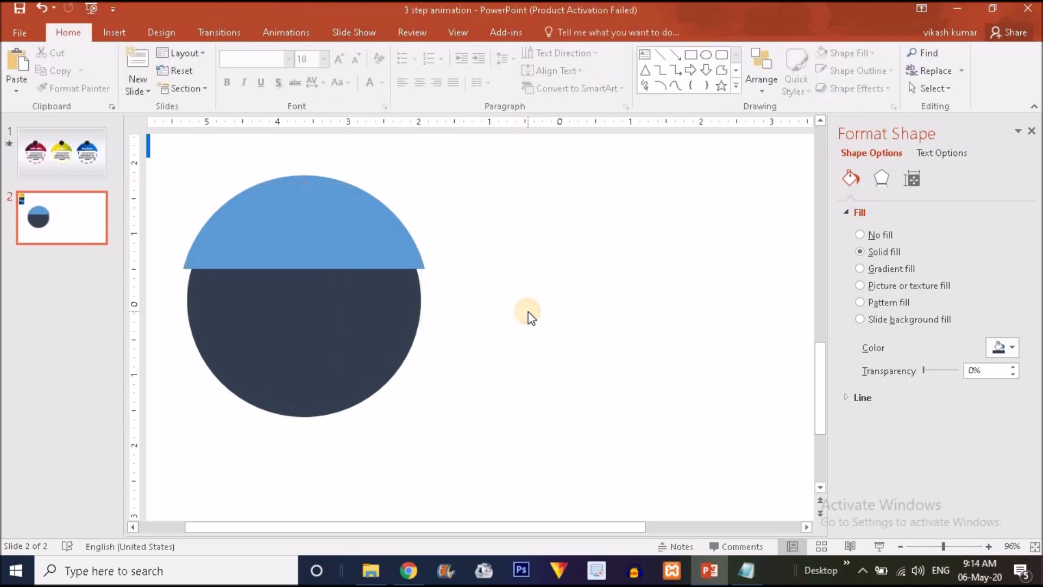
Check the finished design on slide 1, and on slide 2 duplicate the dark circle beside the original and shrink the copy to 3.08".
click(62, 152)
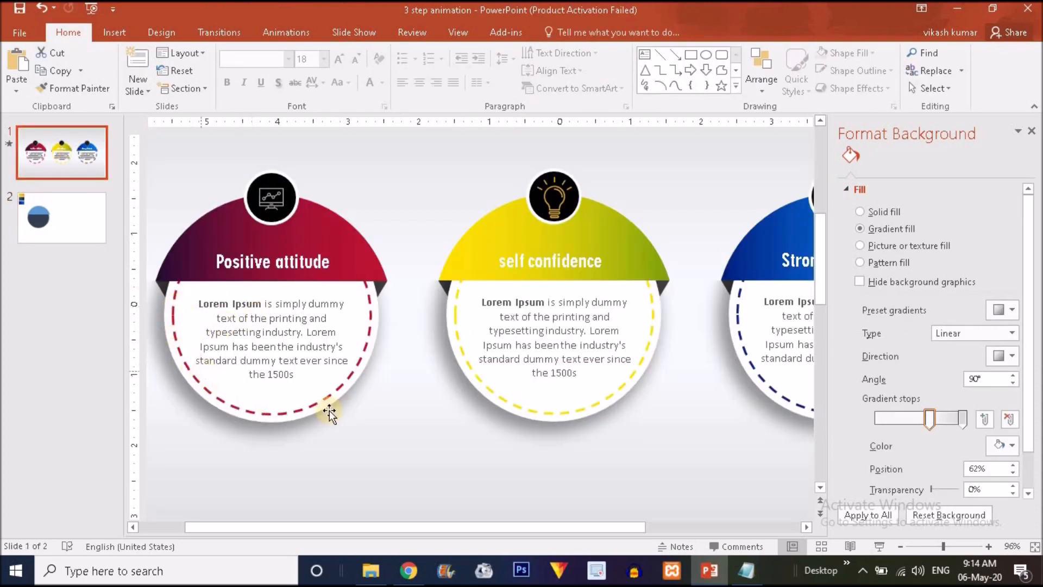
click(70, 206)
click(306, 343)
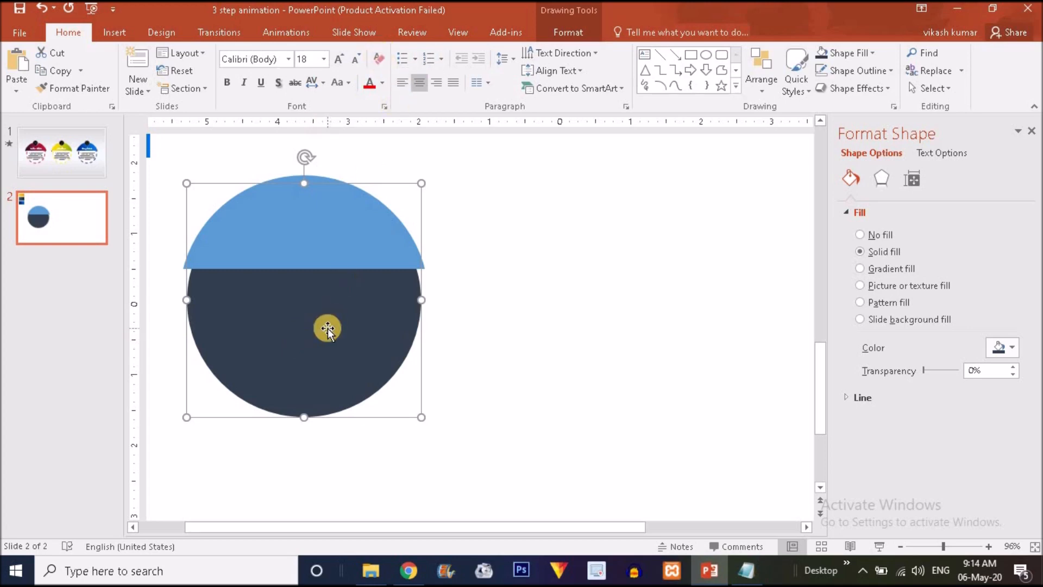
drag(327, 328, 598, 346)
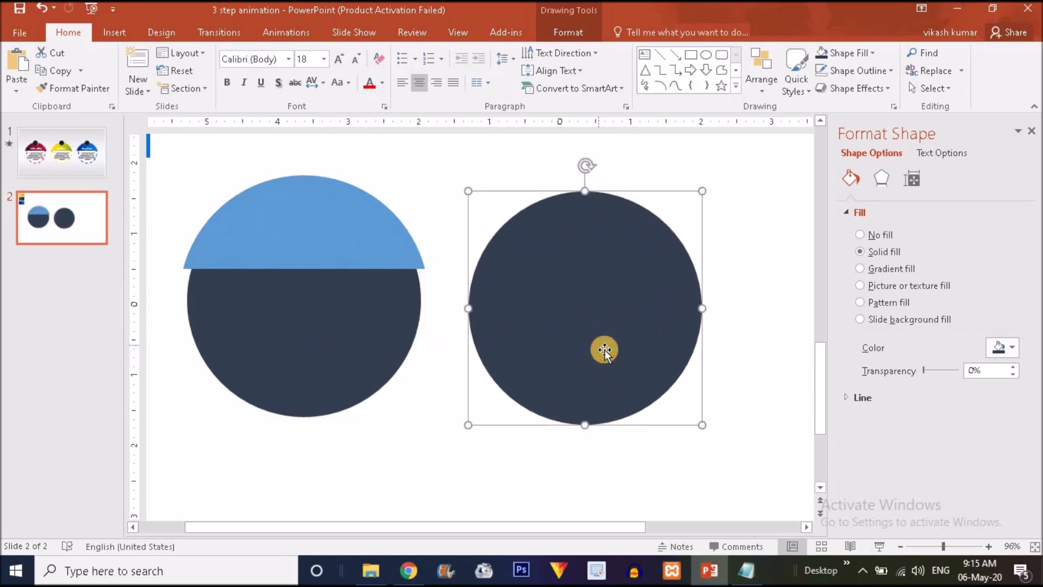
drag(702, 425, 690, 417)
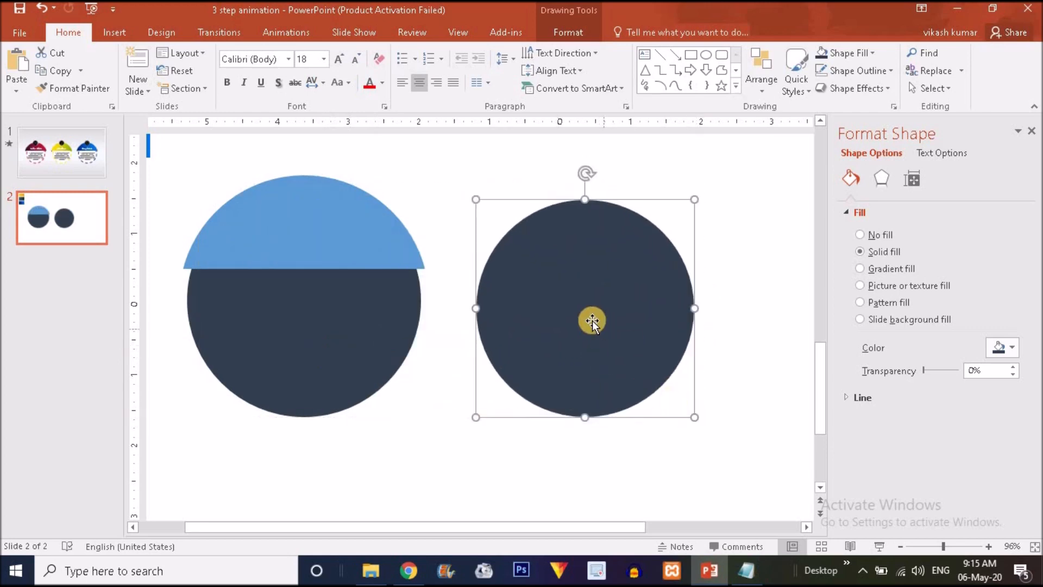
Fill the smaller circle copy with red and move it lower beside the original.
click(565, 33)
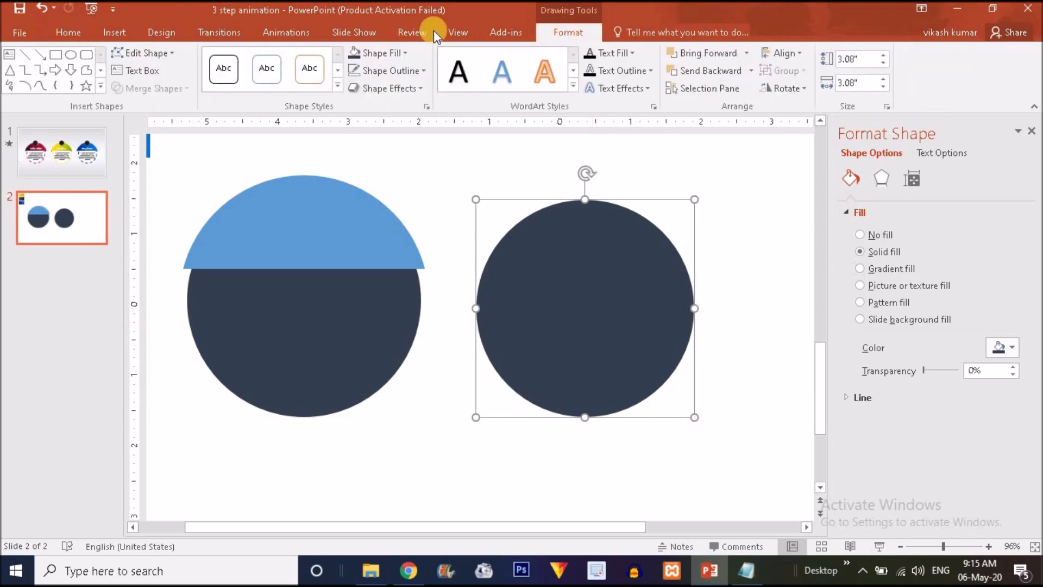
click(392, 52)
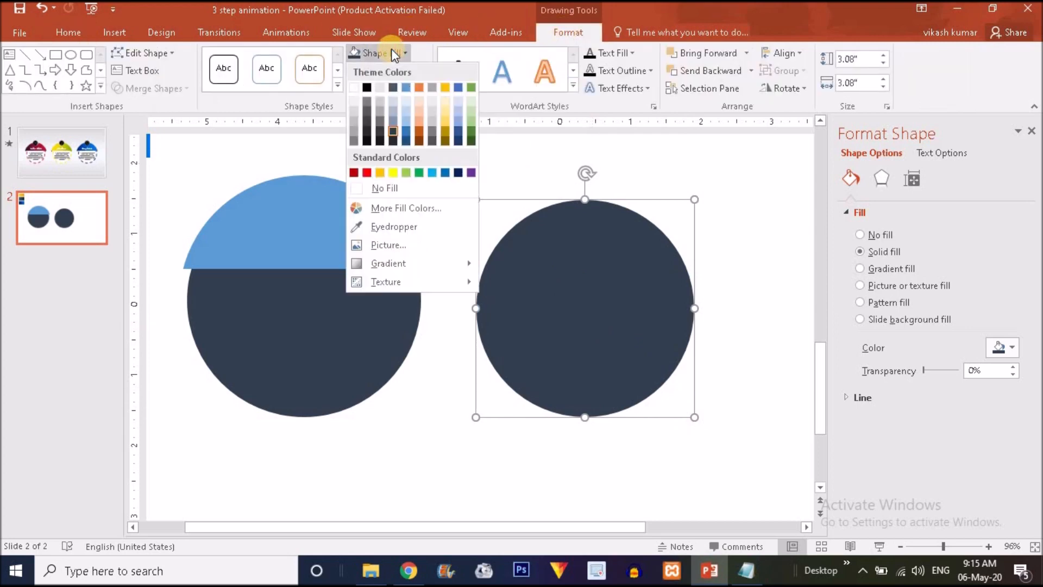
click(370, 172)
drag(618, 311, 575, 370)
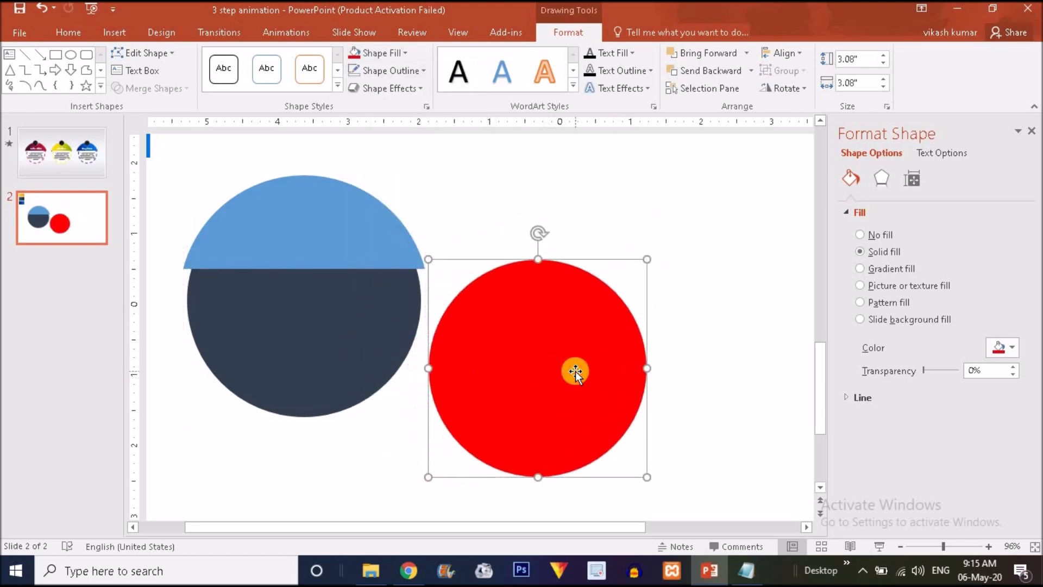
Give the smaller circle a dashed outline with a weight of 2¼ pt.
click(398, 77)
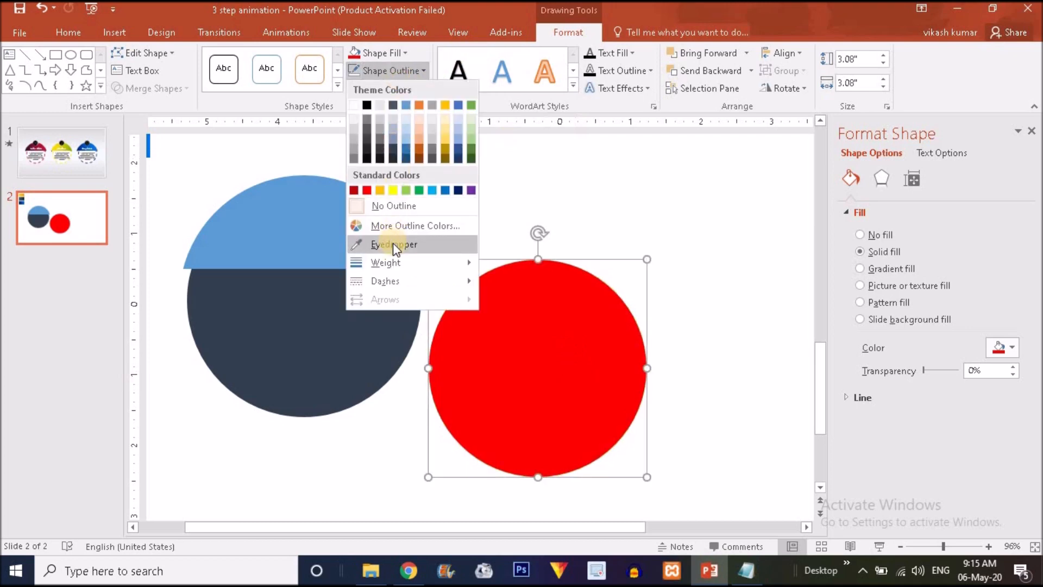
mouse_move(395, 280)
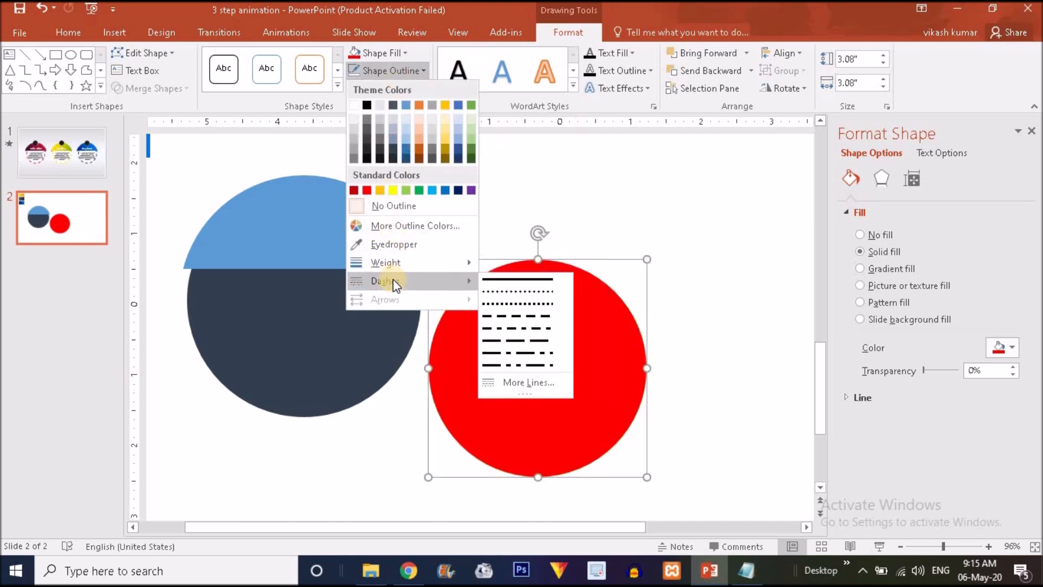
click(521, 320)
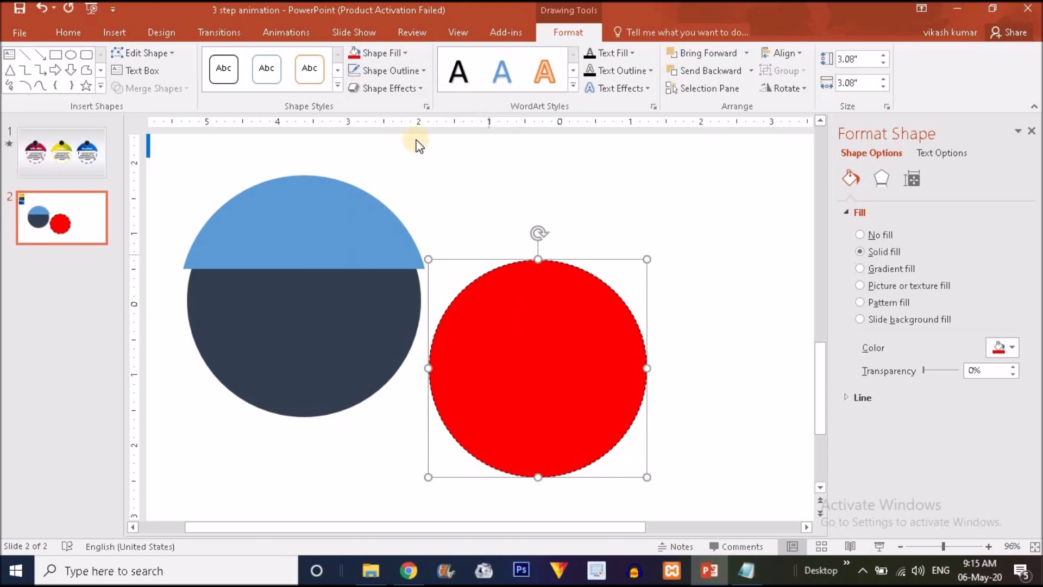
click(391, 70)
mouse_move(405, 259)
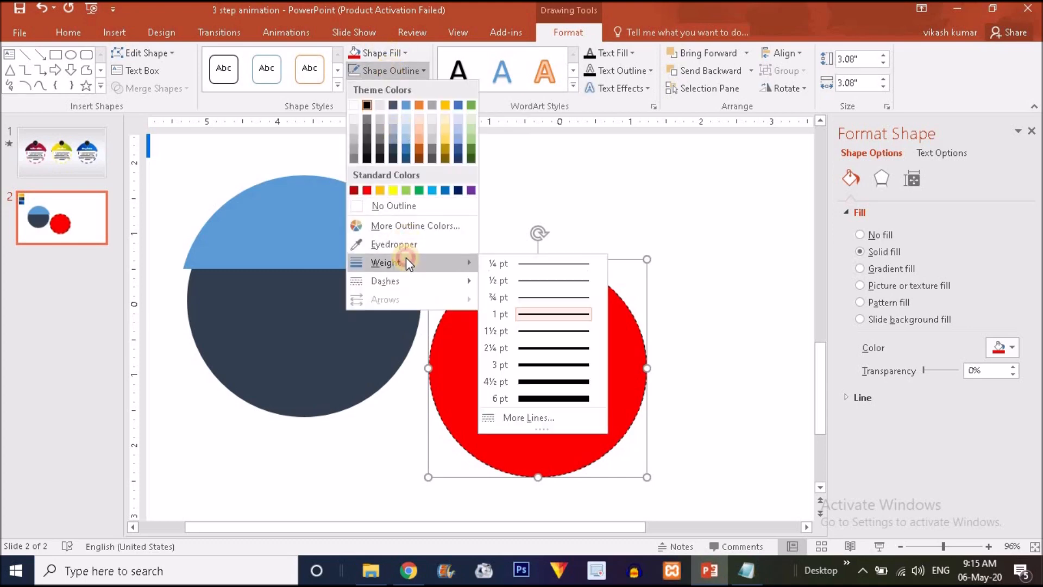
click(535, 351)
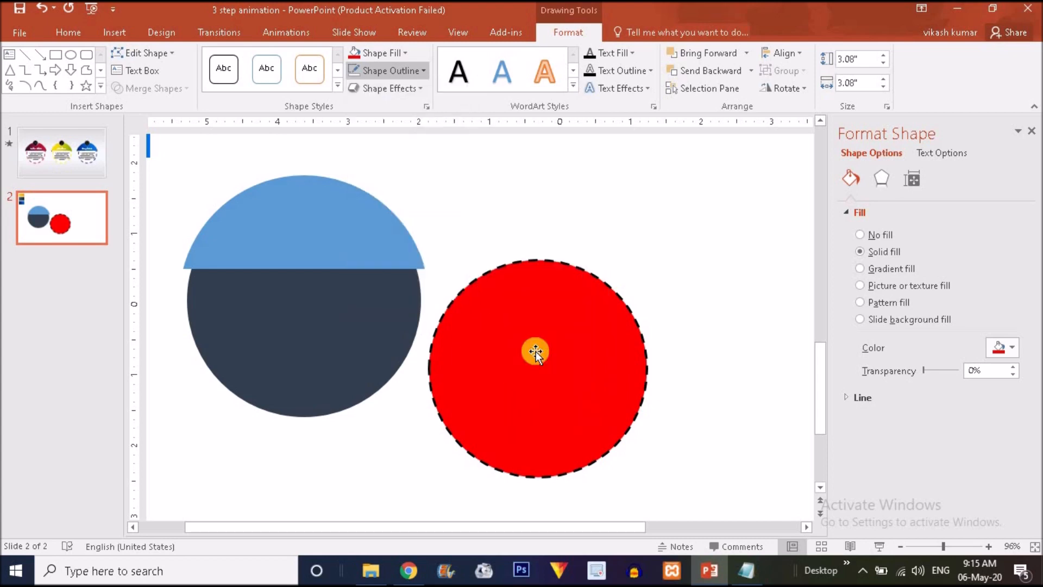
Remove the fill of the dashed circle and color its outline light blue.
click(380, 53)
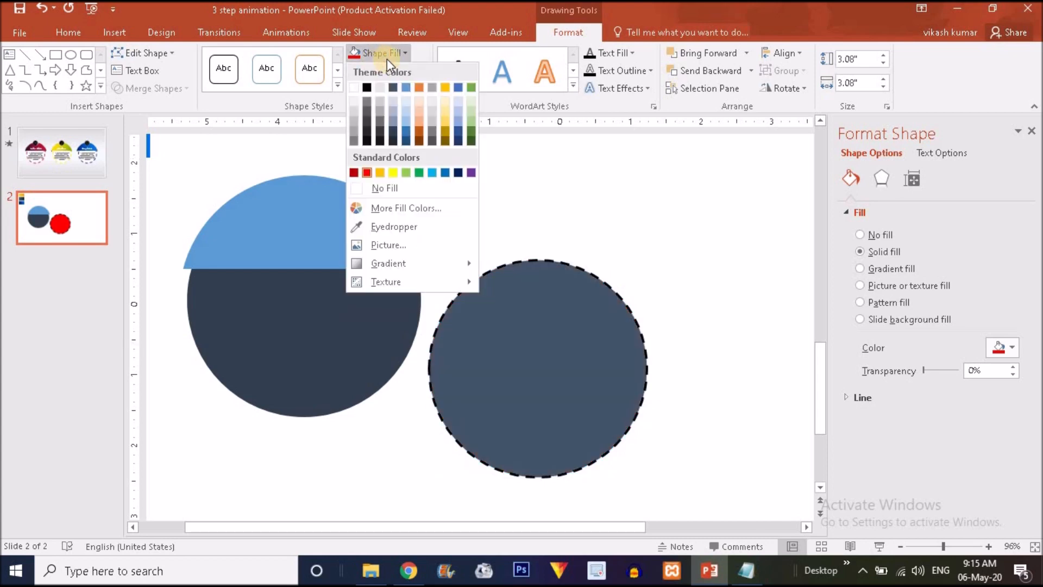
click(375, 187)
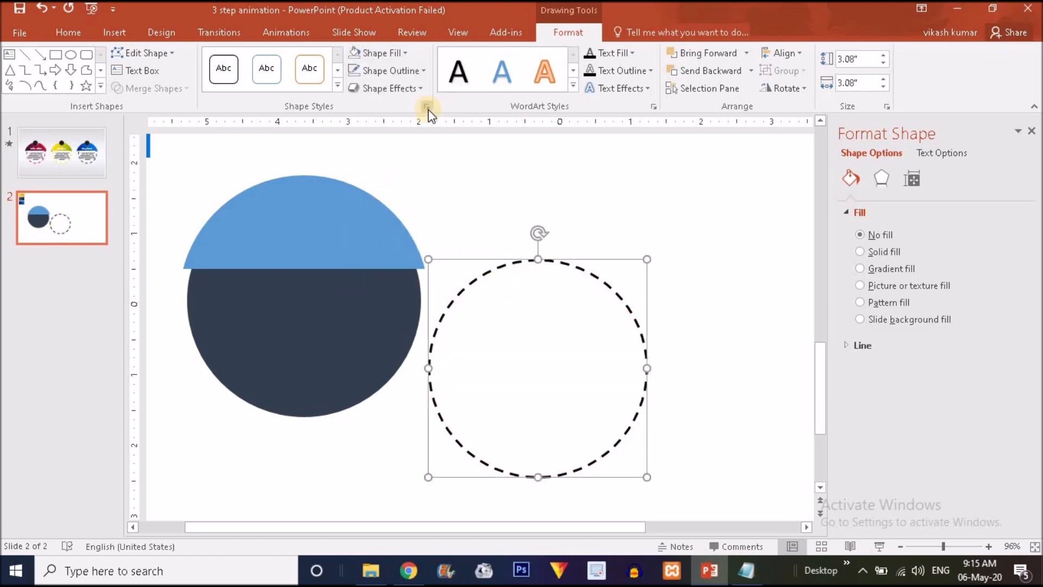
click(390, 74)
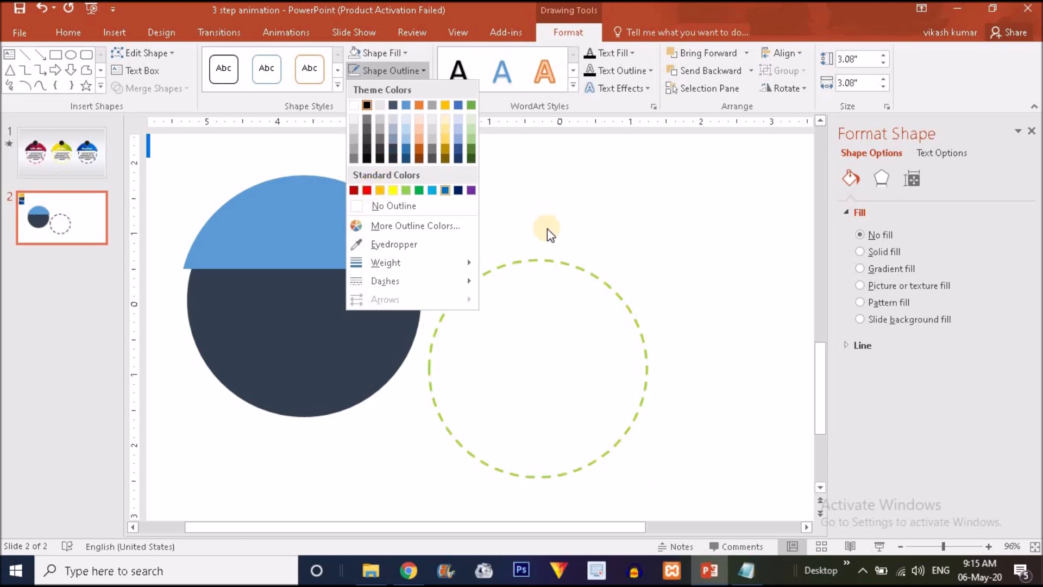
click(431, 190)
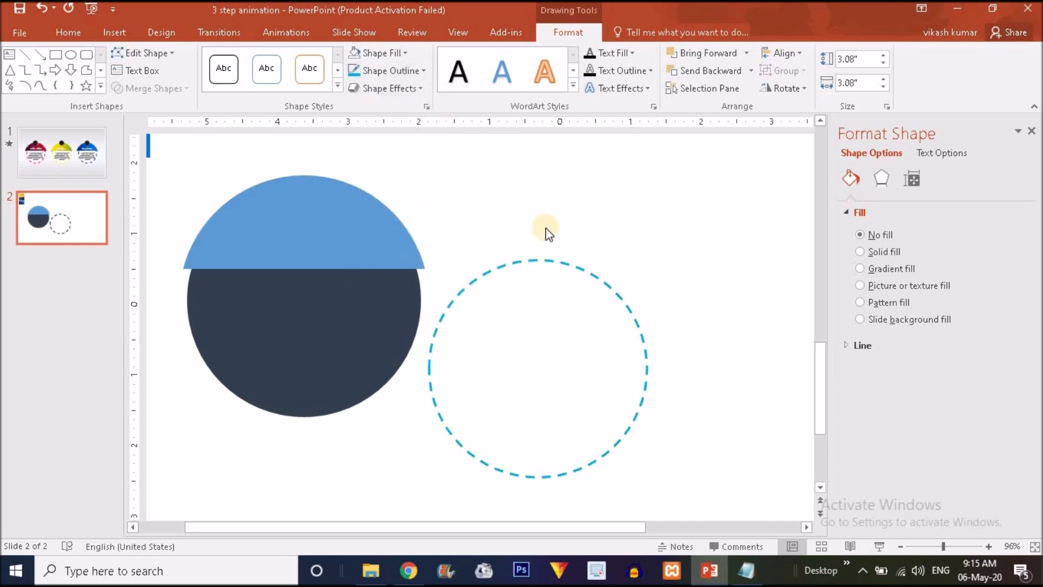
Center the dashed circle over the dark circle and bring the blue dome shape to the front.
drag(573, 262, 342, 198)
key(Escape)
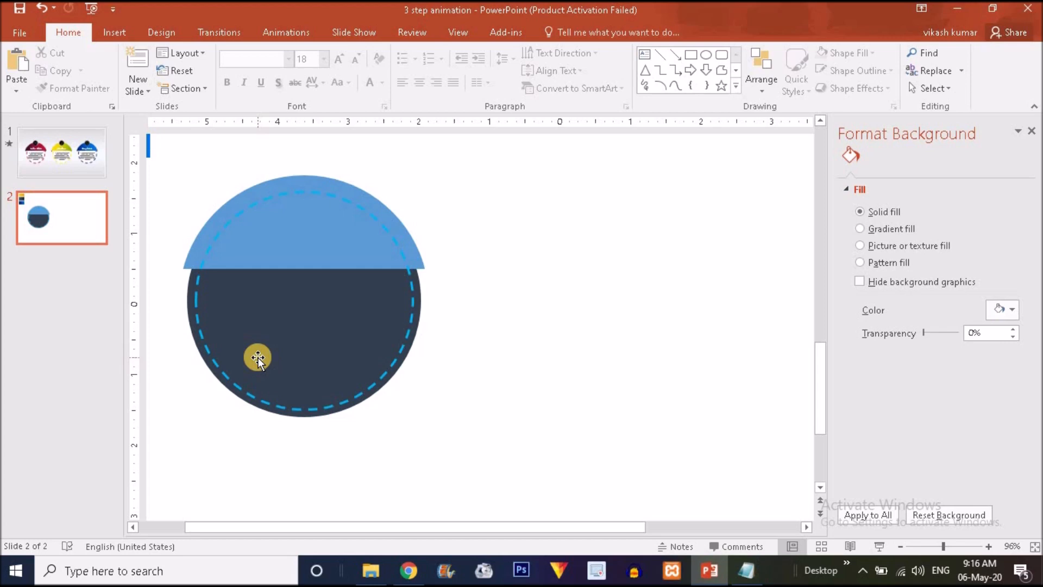
scroll(257, 358, down, 3)
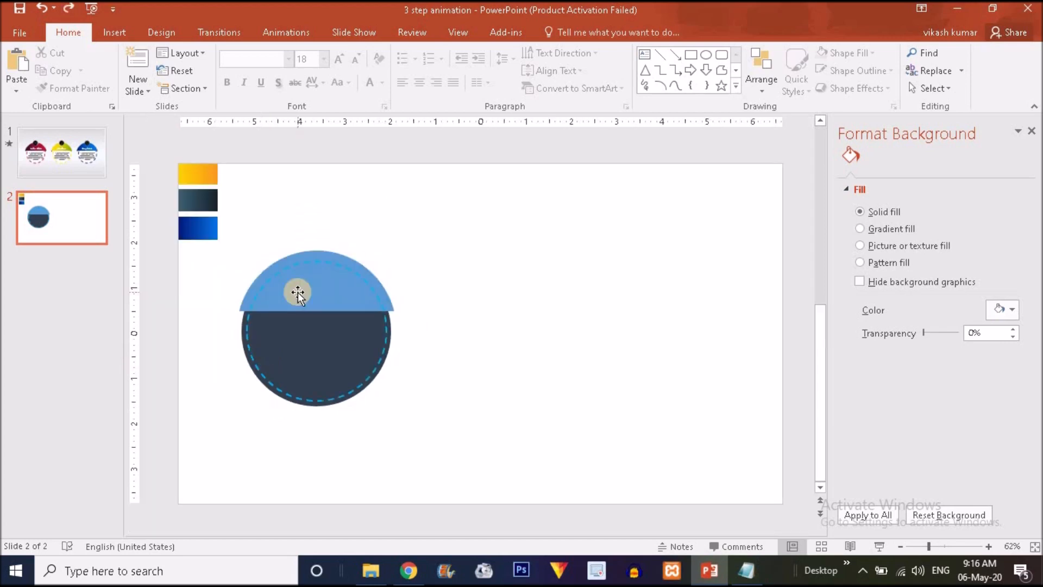
click(321, 293)
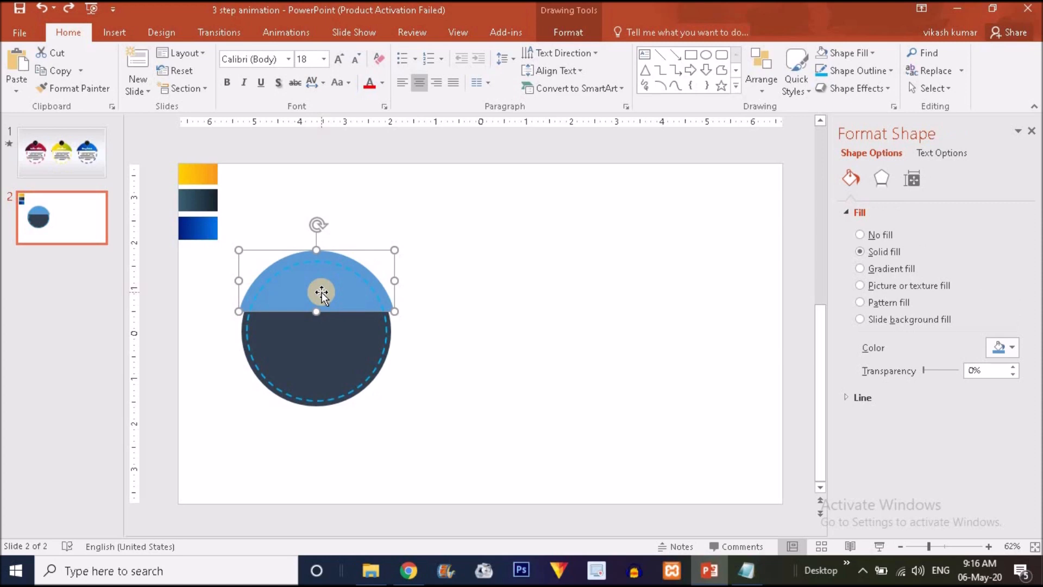
right_click(322, 293)
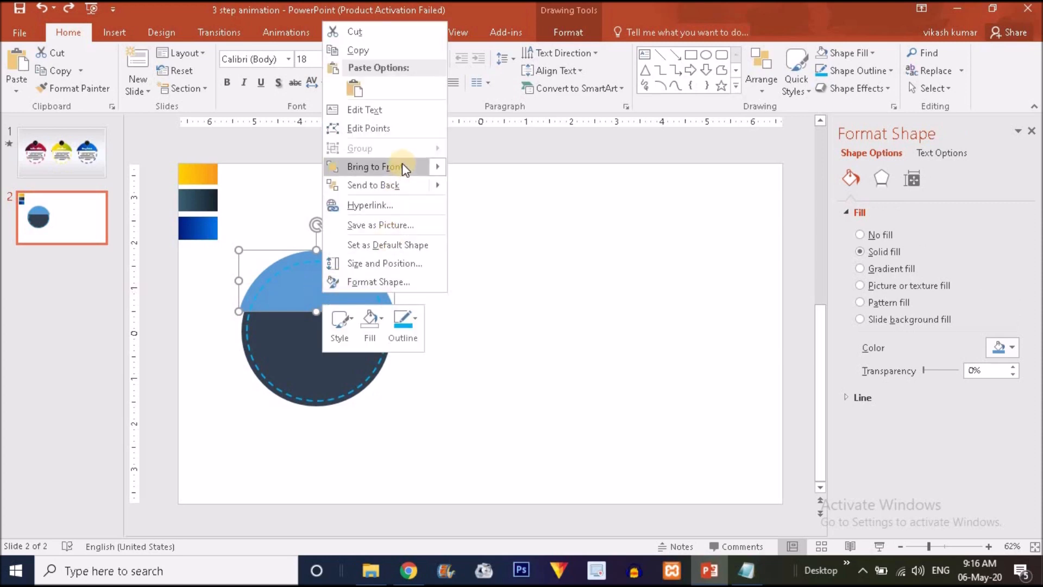
mouse_move(405, 168)
click(492, 173)
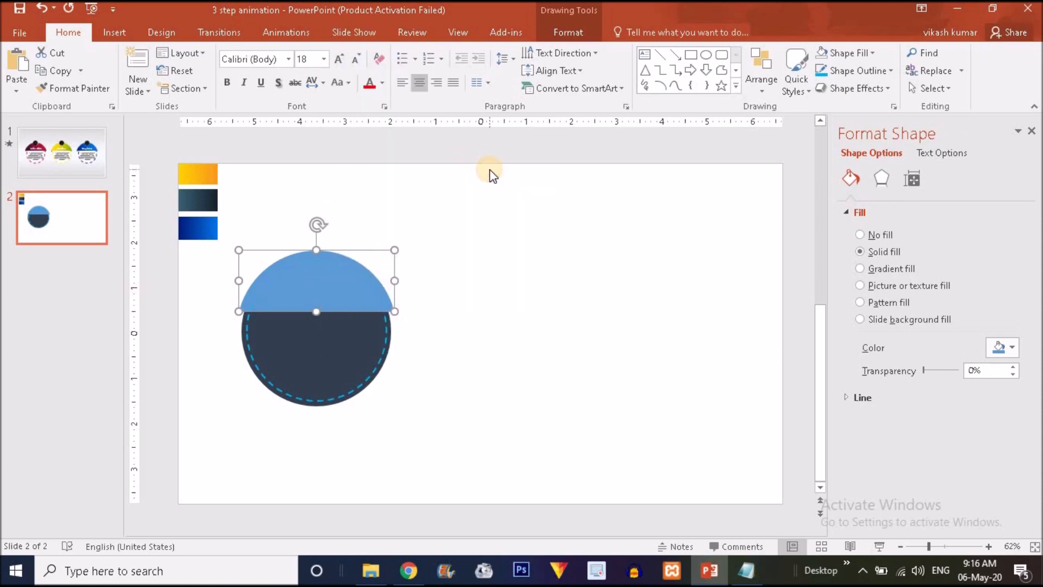
click(512, 220)
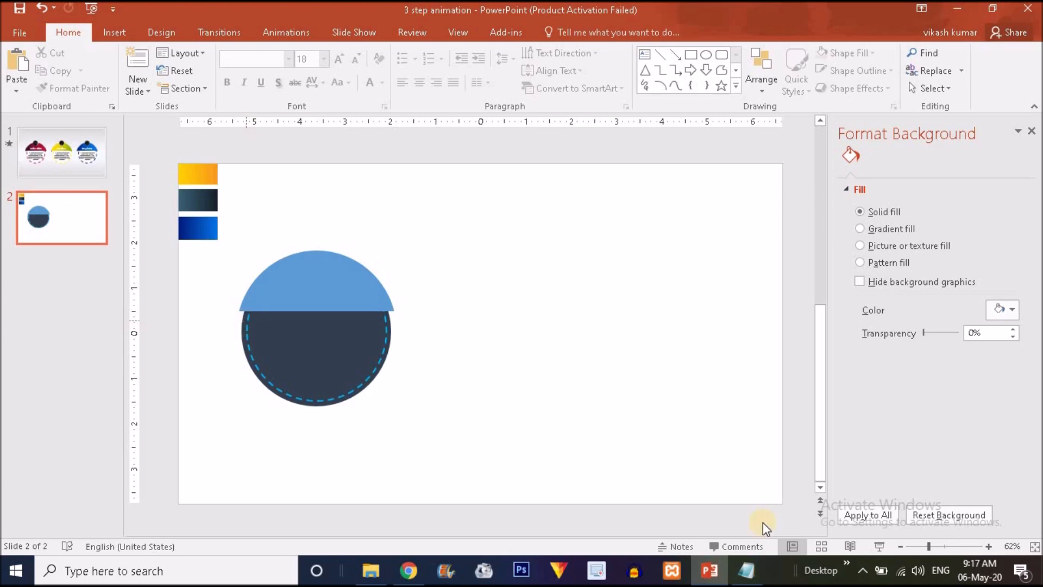
Draw a small right triangle about 0.19" wide and 0.16" high on the left edge of the blue dome.
click(303, 279)
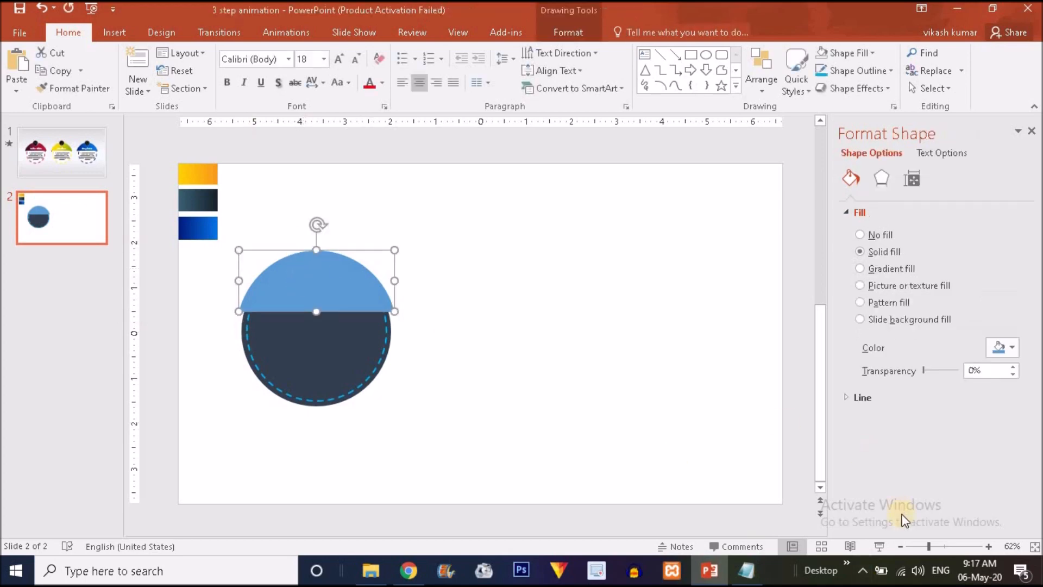
drag(939, 549, 959, 550)
drag(825, 354, 825, 369)
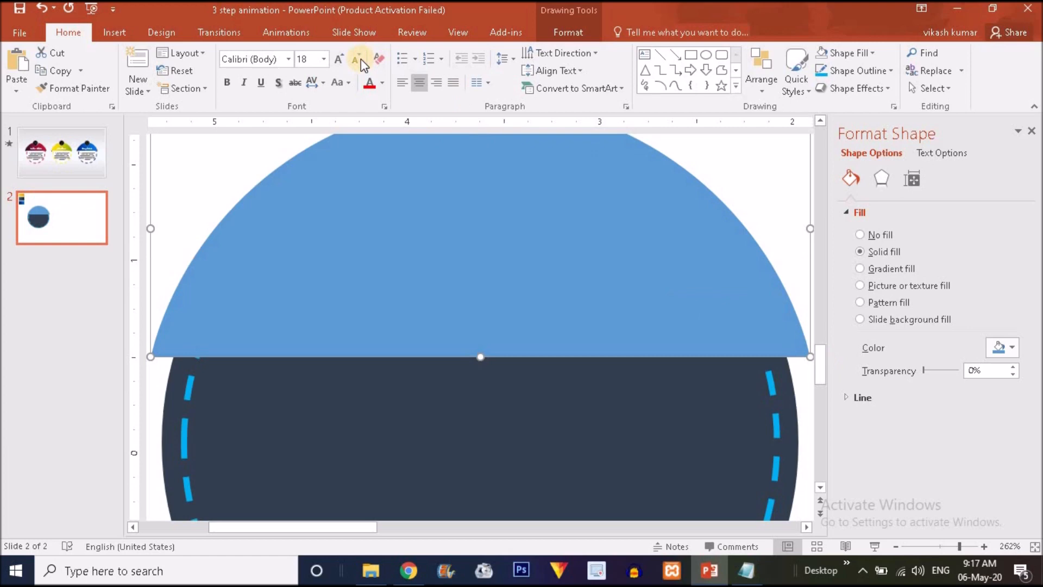
click(117, 34)
click(265, 67)
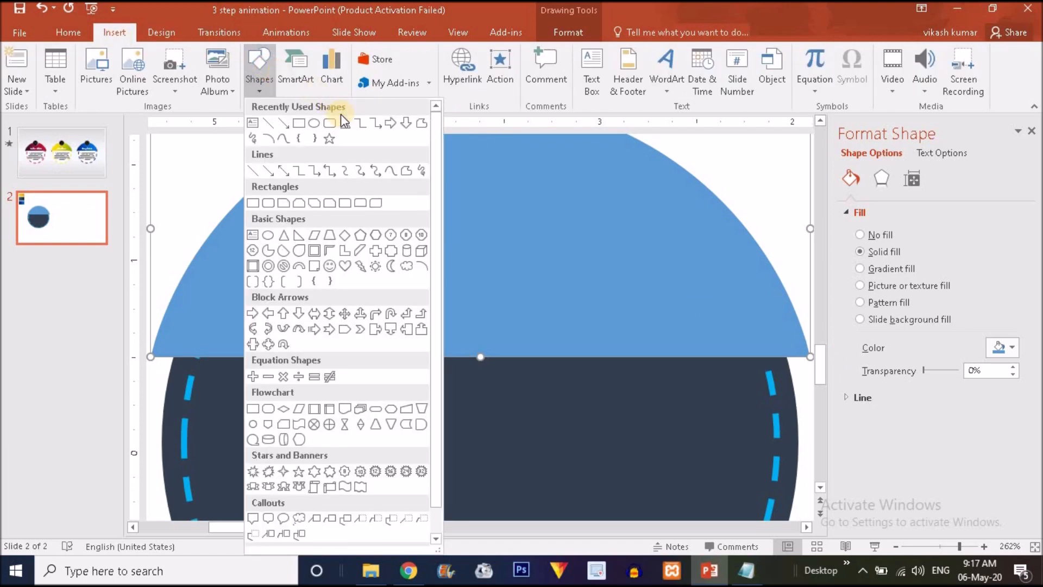
click(299, 236)
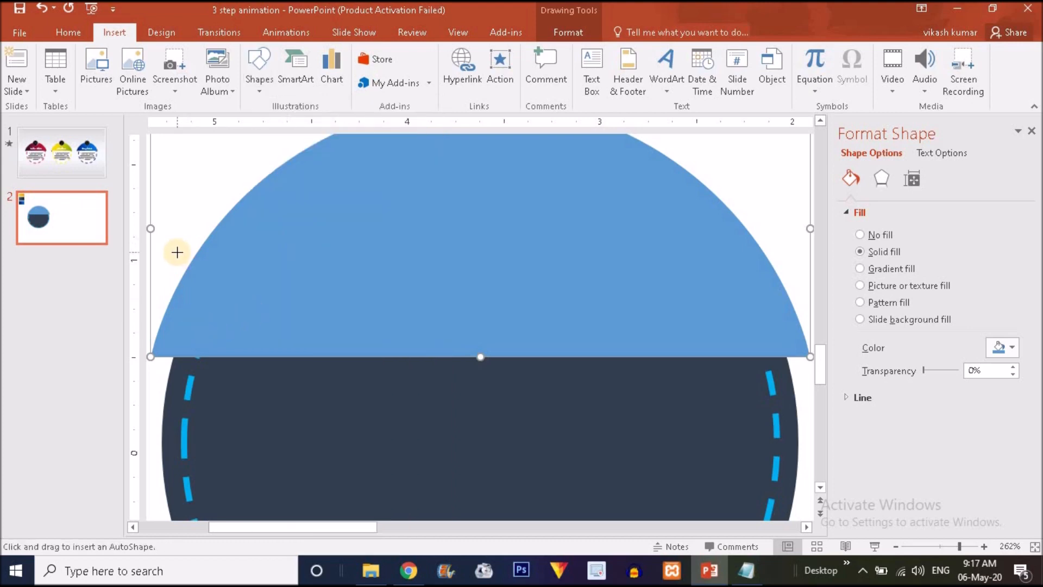
drag(212, 281, 215, 283)
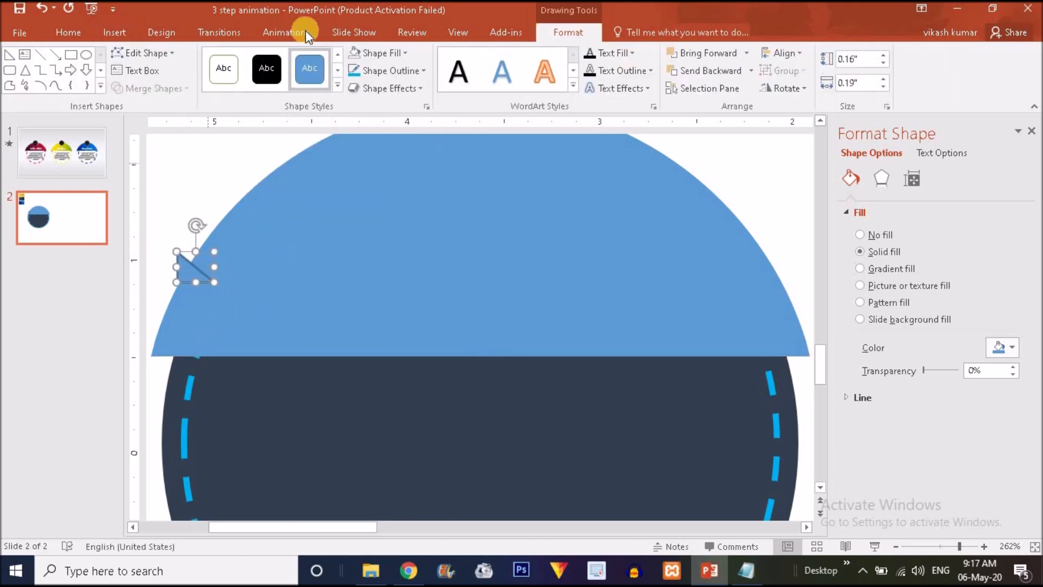
Remove the right triangle's outline and fill it with dark gray.
click(405, 73)
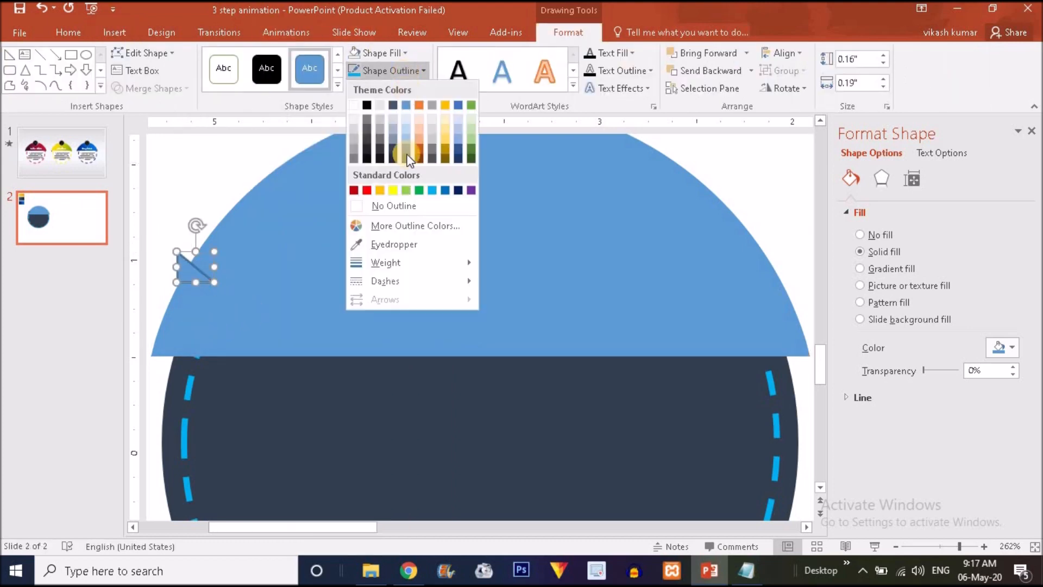
click(406, 207)
click(383, 52)
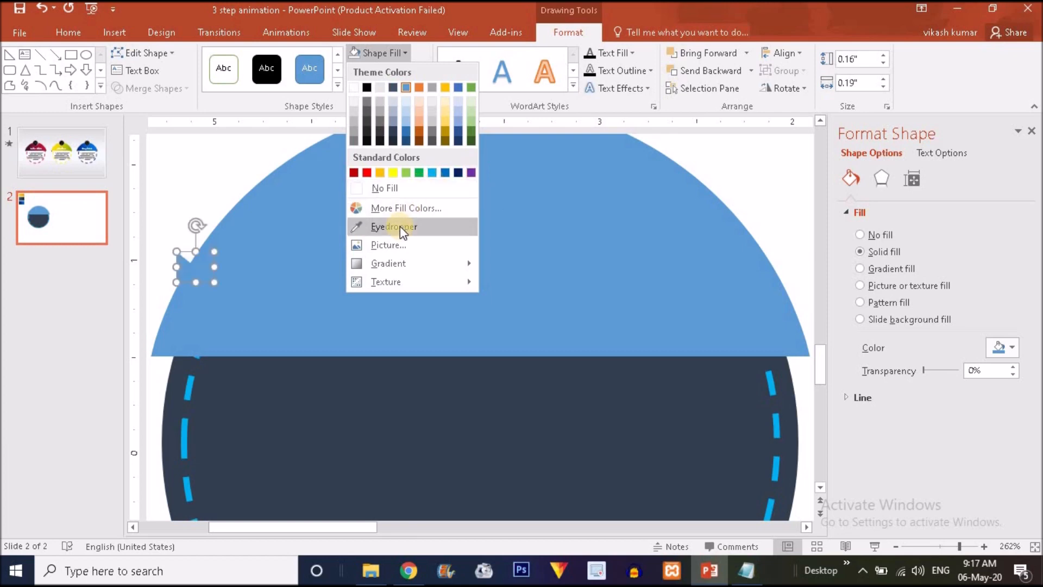
click(380, 133)
Rotate and move the triangle onto the lower-left corner of the blue dome, and fill it with yellow.
drag(187, 273, 159, 369)
drag(170, 321, 170, 359)
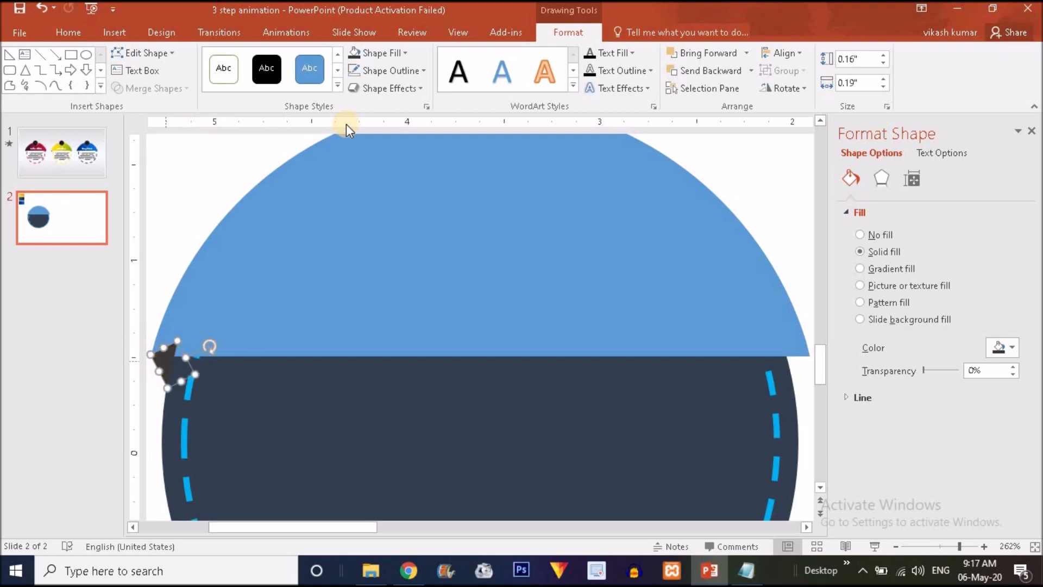
click(397, 53)
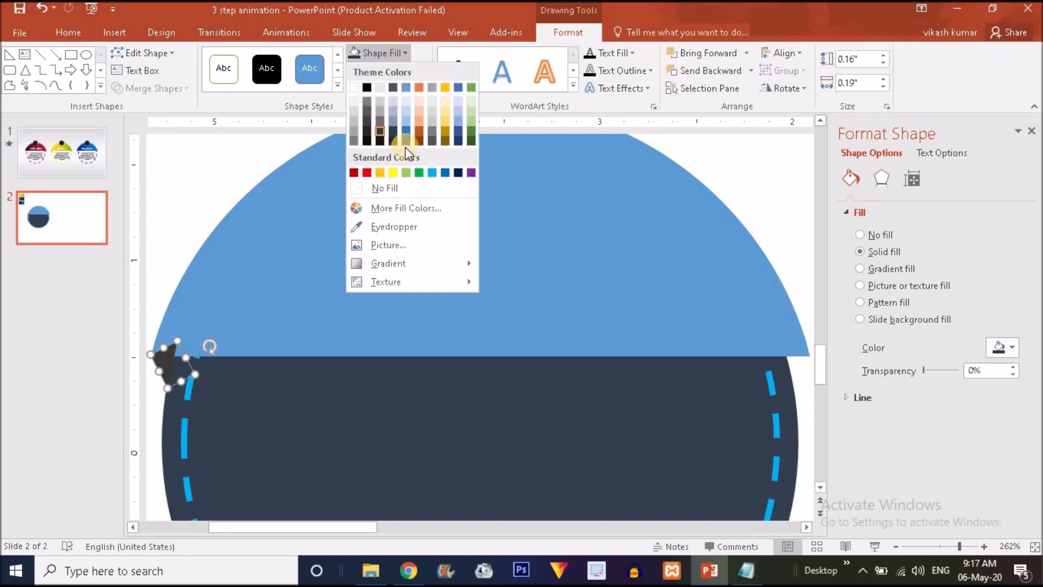
click(392, 171)
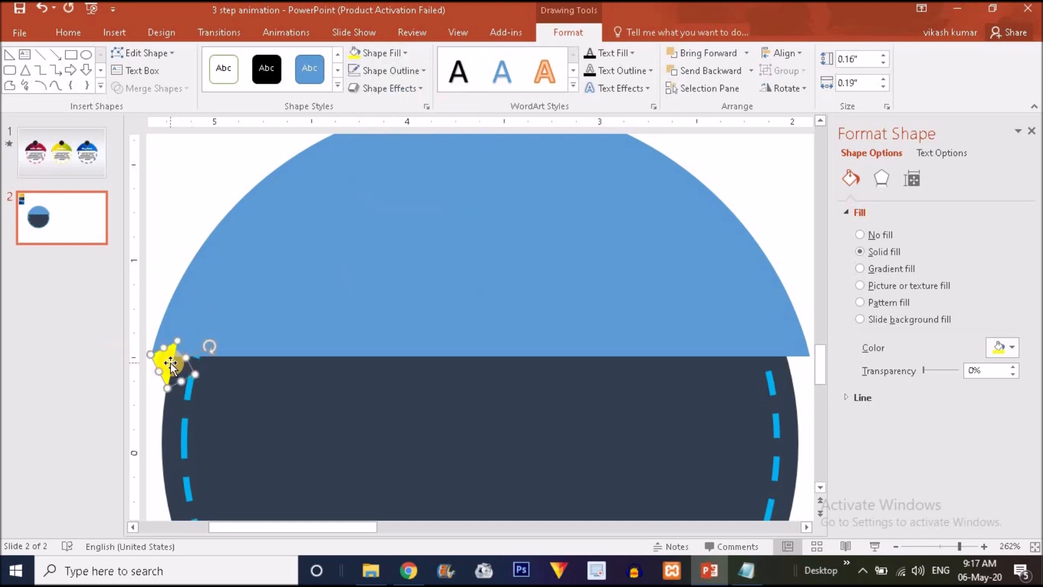
Send the yellow triangle on the dome's lower-left corner to the back, behind all other shapes.
right_click(171, 365)
mouse_move(256, 236)
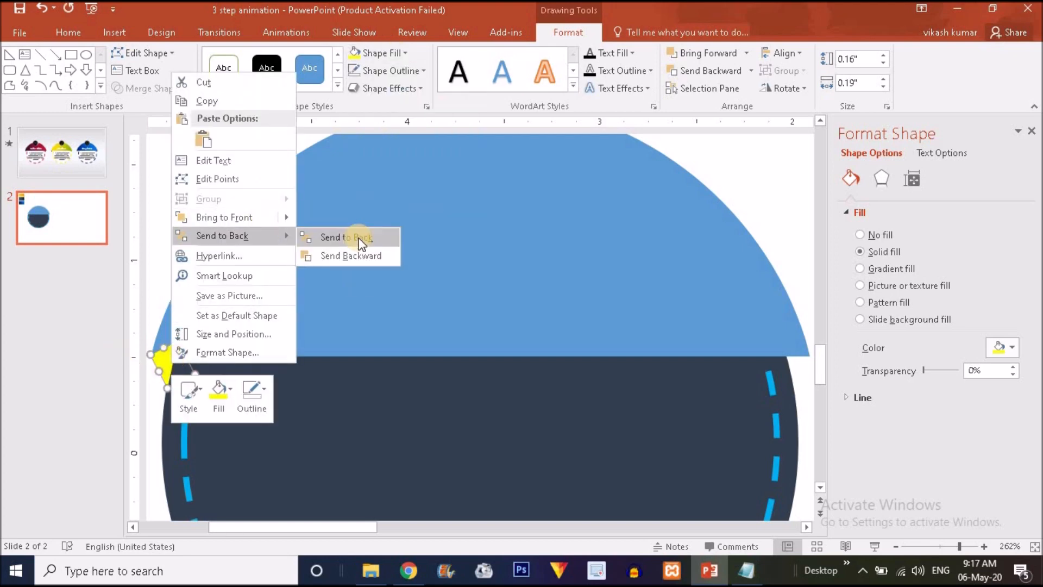
click(358, 238)
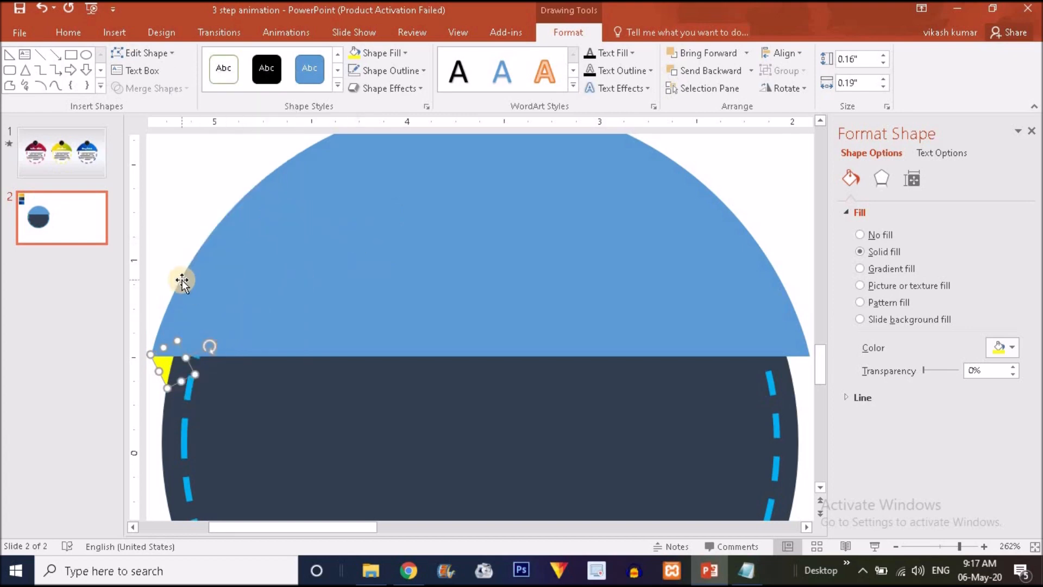
Duplicate the yellow triangle, flip the copy horizontally, and place it at the back behind the dome's lower-right corner.
key(ctrl+d)
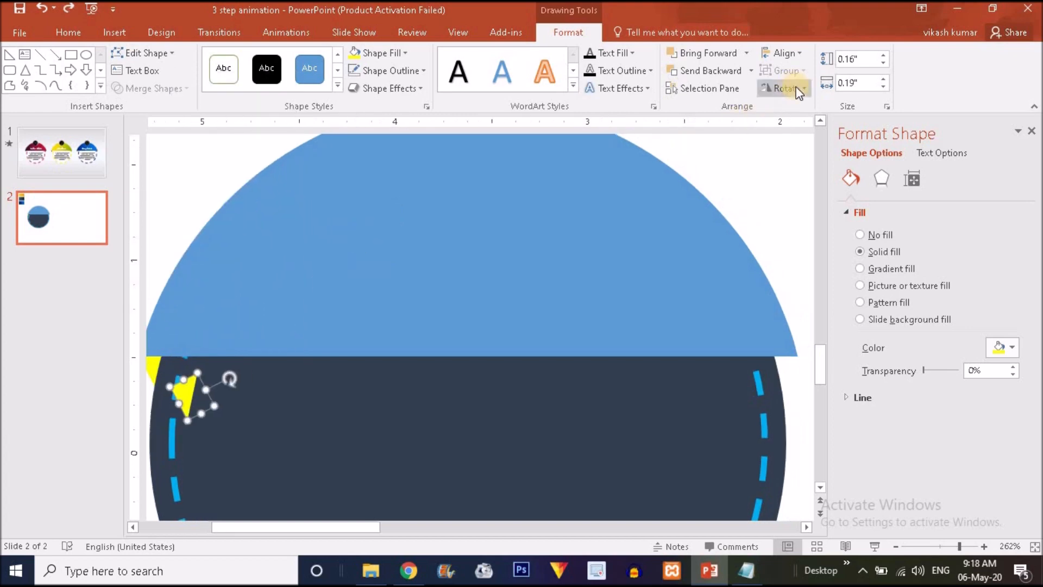
click(796, 89)
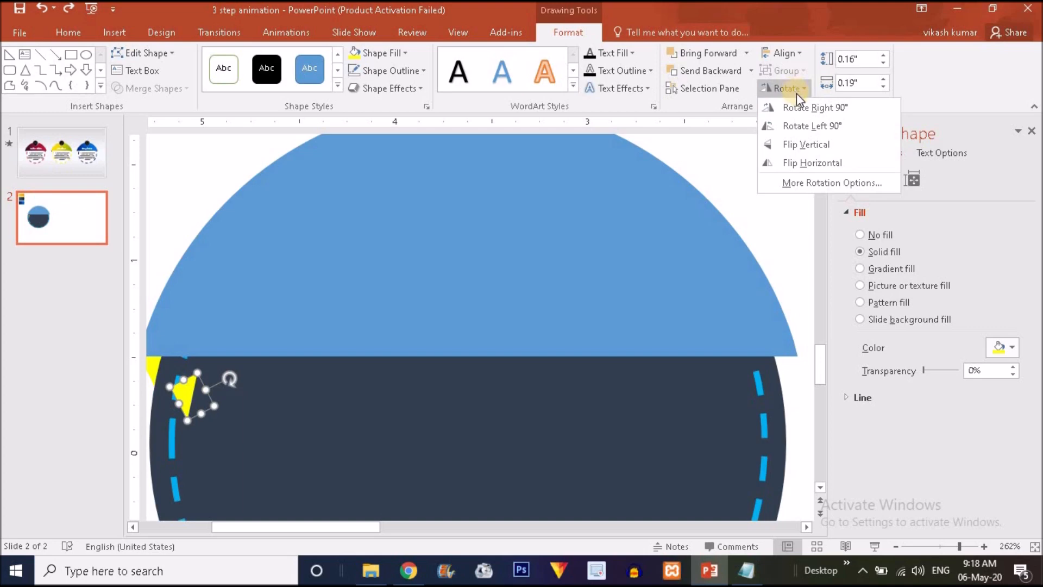
click(810, 163)
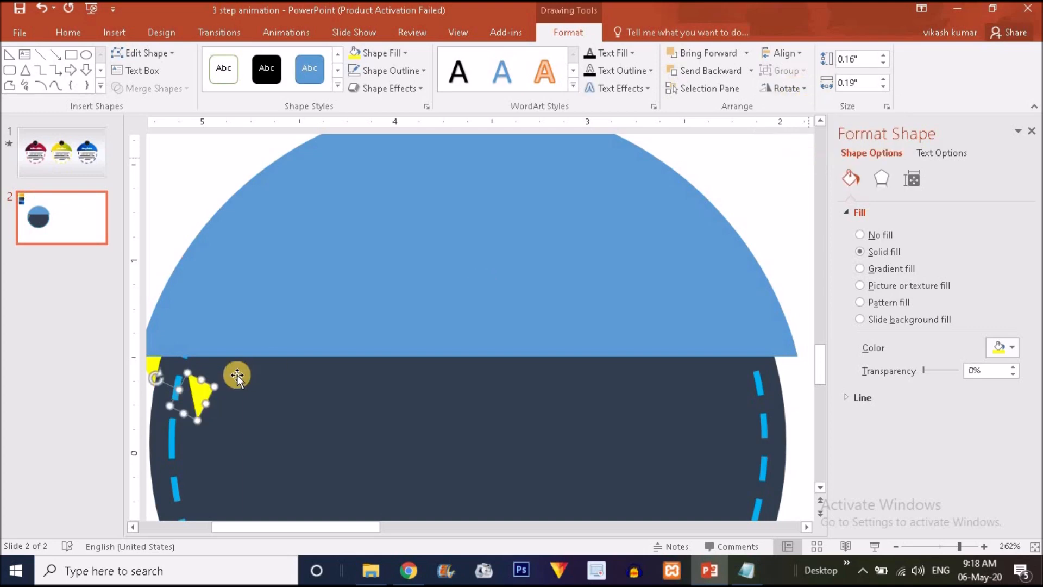
drag(202, 396, 784, 364)
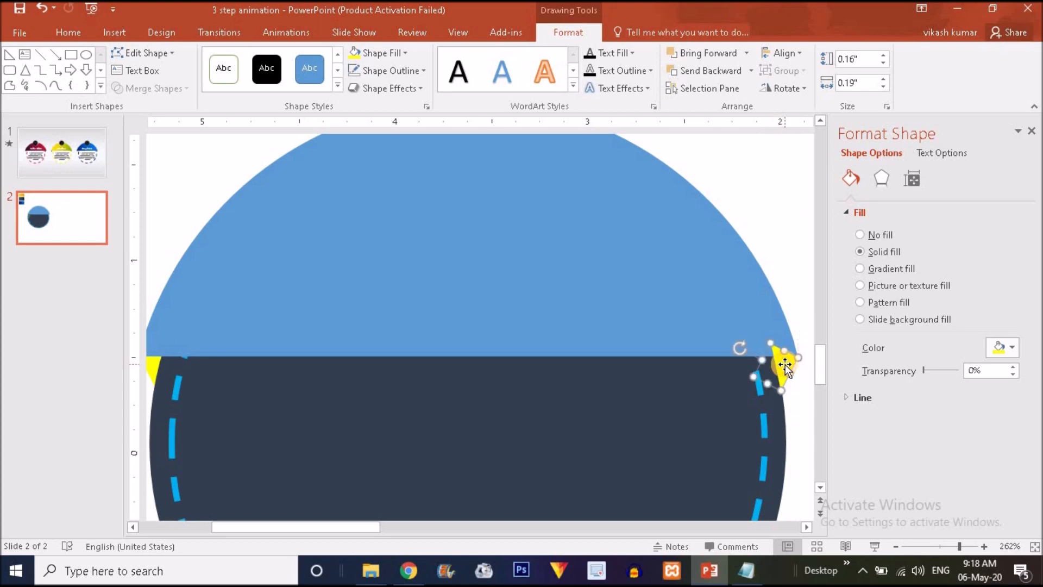
right_click(785, 364)
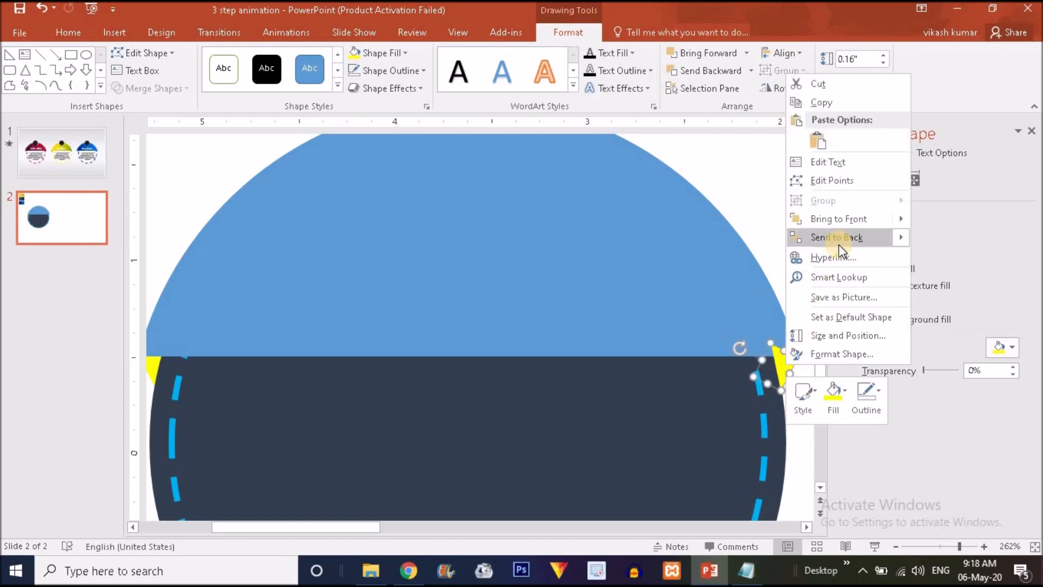
mouse_move(855, 249)
click(957, 239)
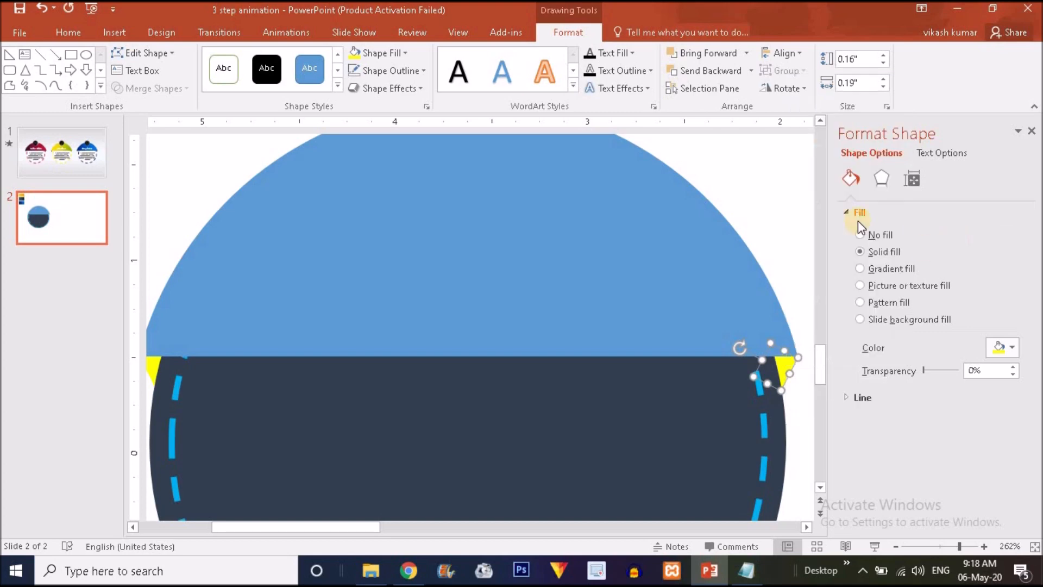
Fill both yellow corner triangles with dark gray.
shift+click(156, 364)
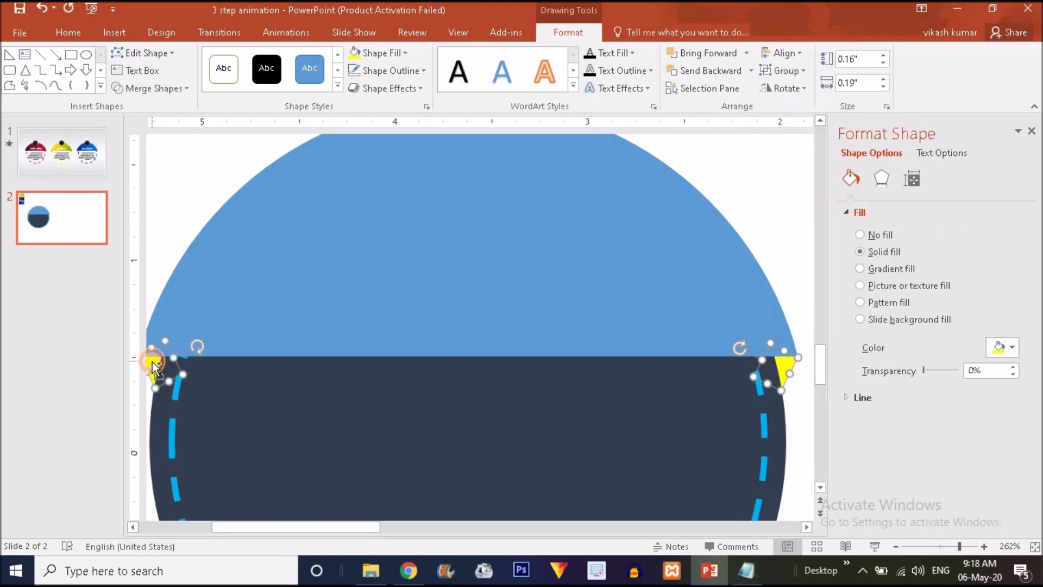
click(396, 55)
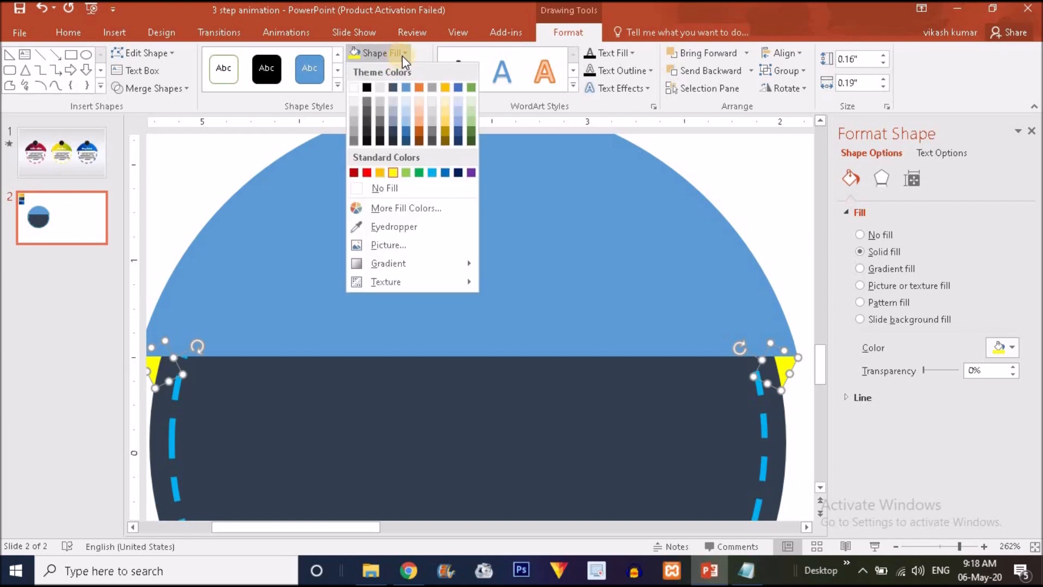
click(368, 110)
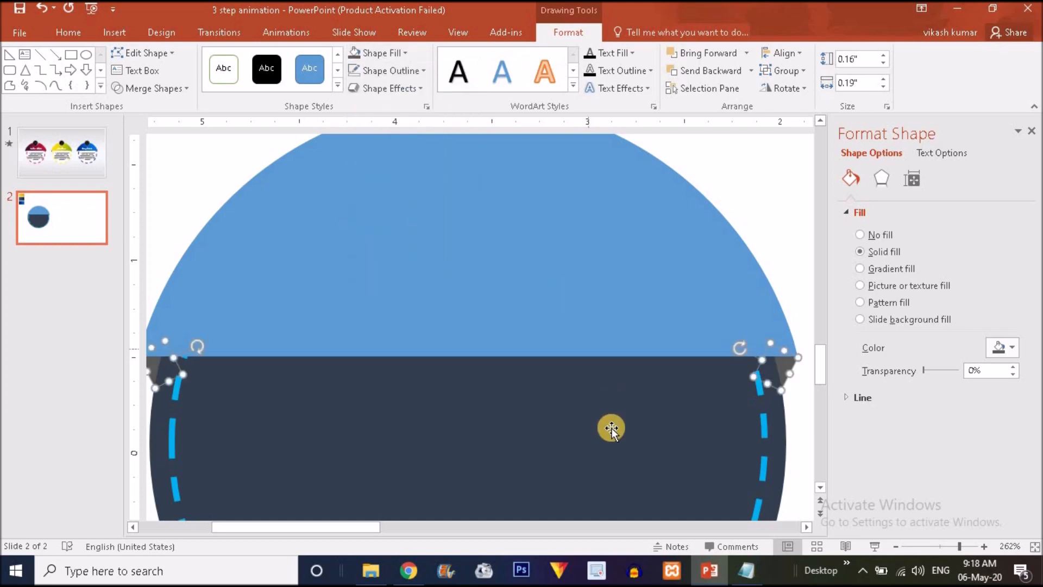
Give the blue dome a linear gradient fill running horizontally at a 180° angle.
click(925, 545)
click(276, 270)
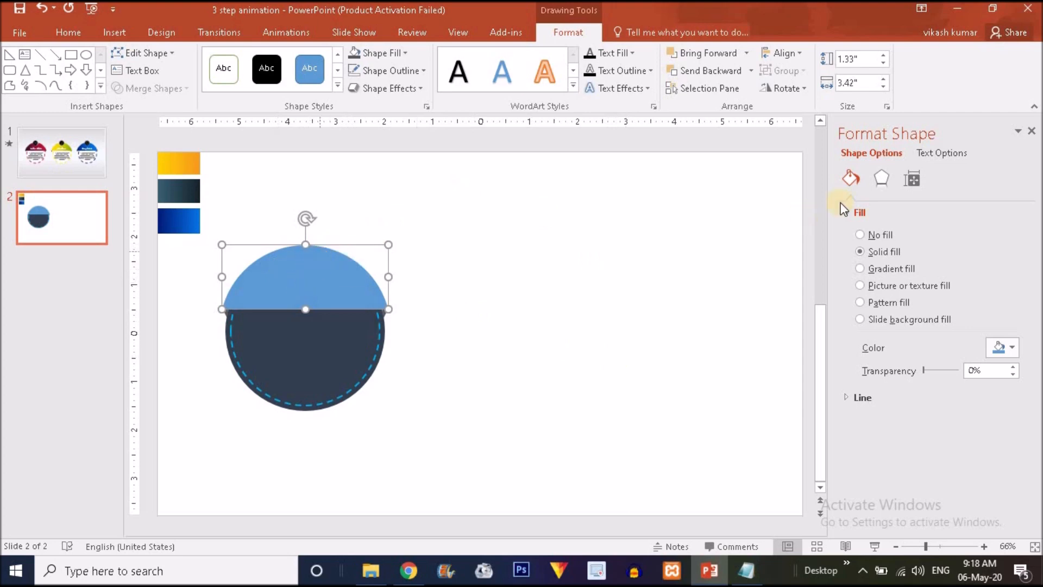
click(859, 267)
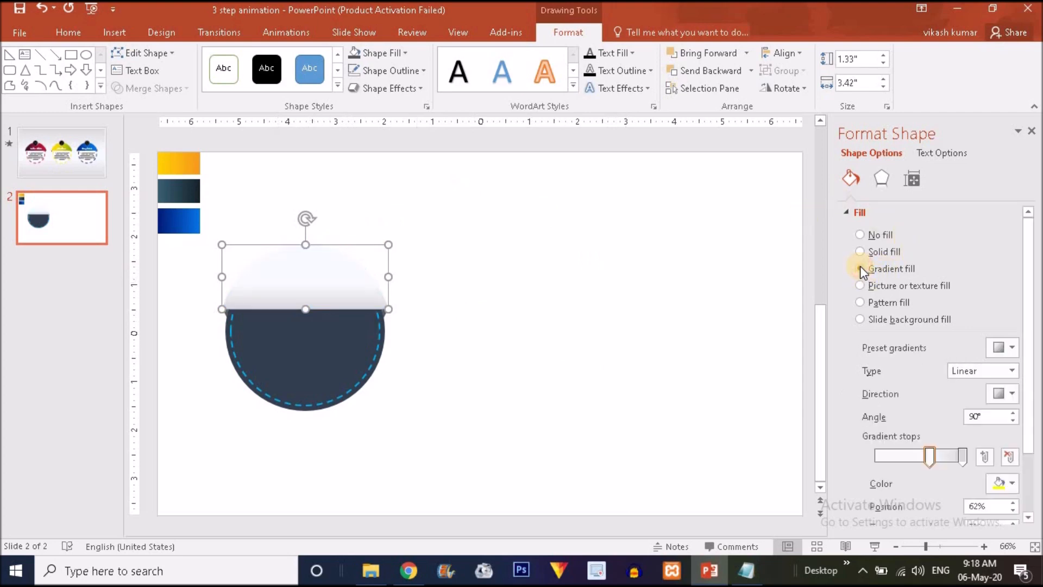
click(83, 153)
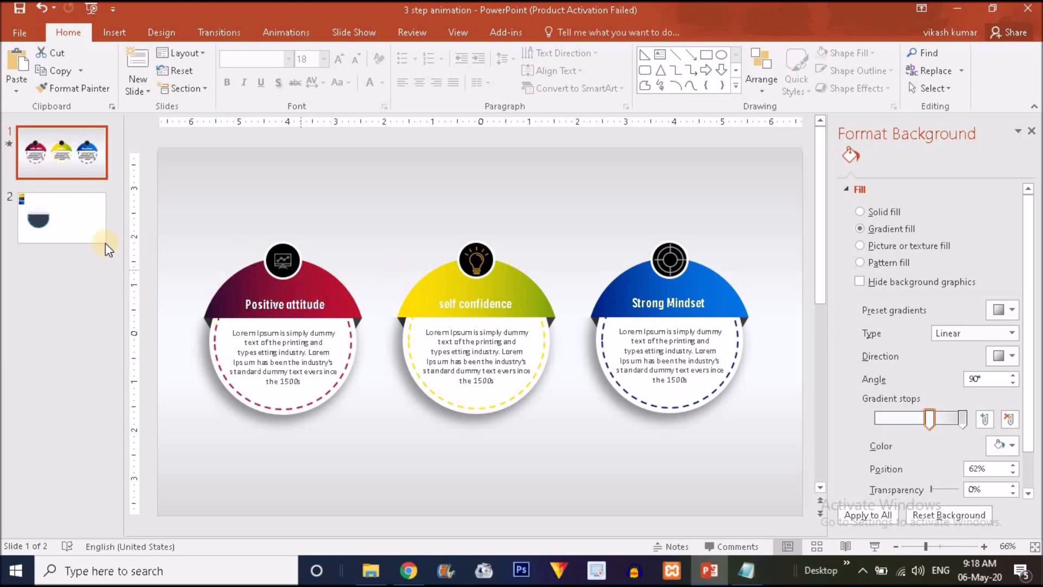
click(83, 227)
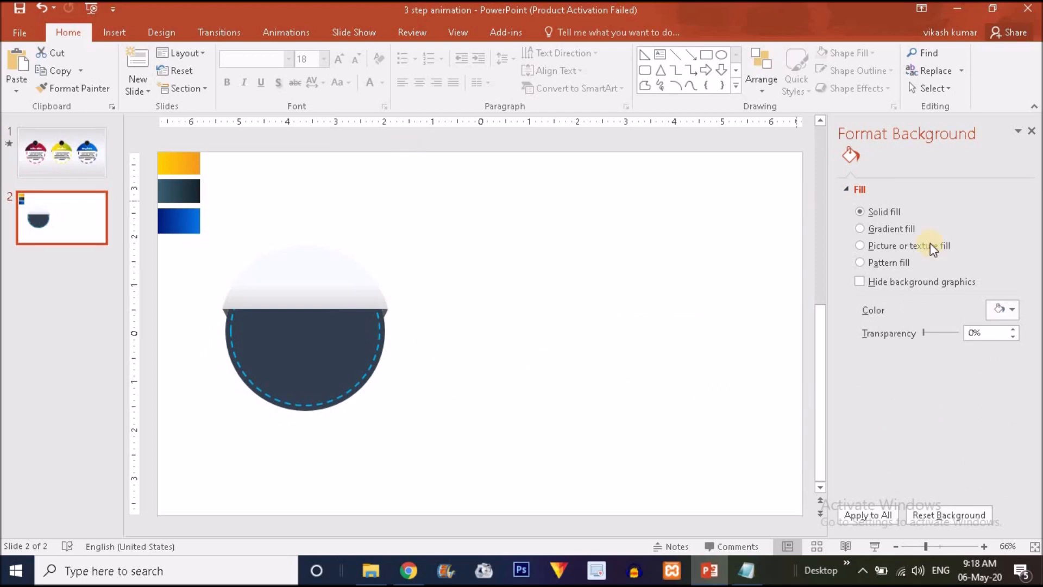
click(296, 276)
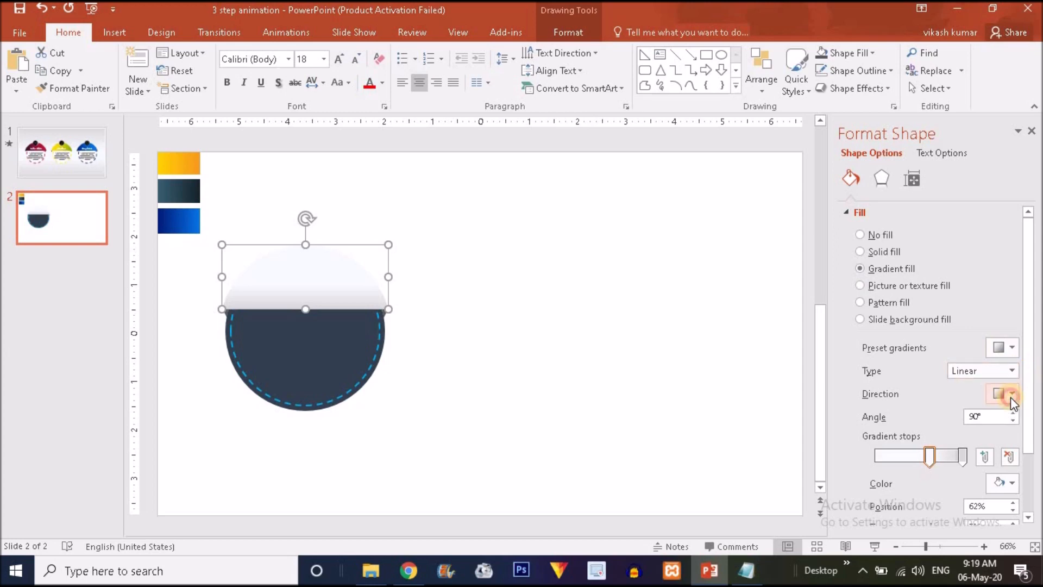
click(1011, 399)
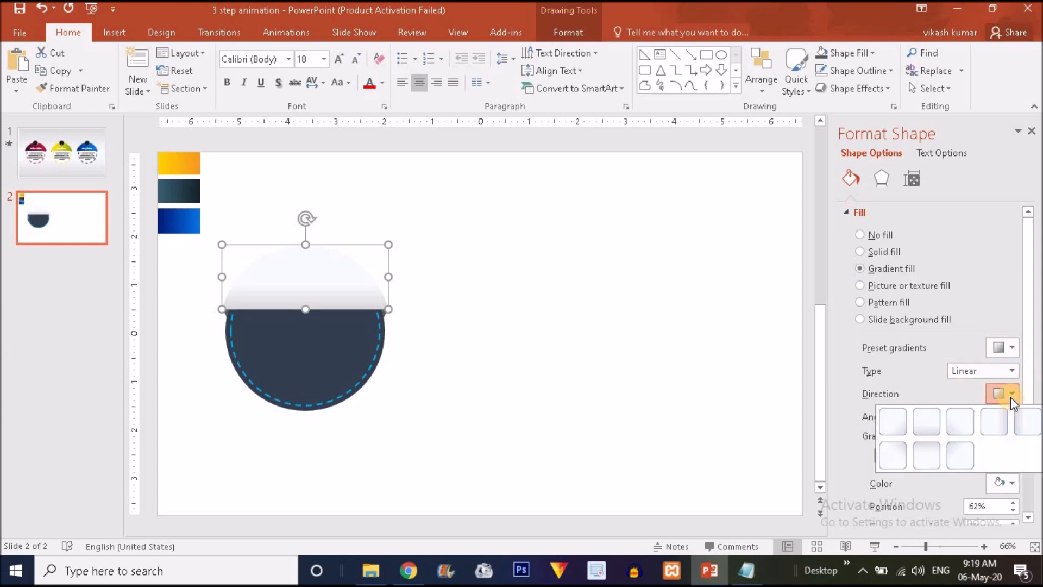
click(1031, 426)
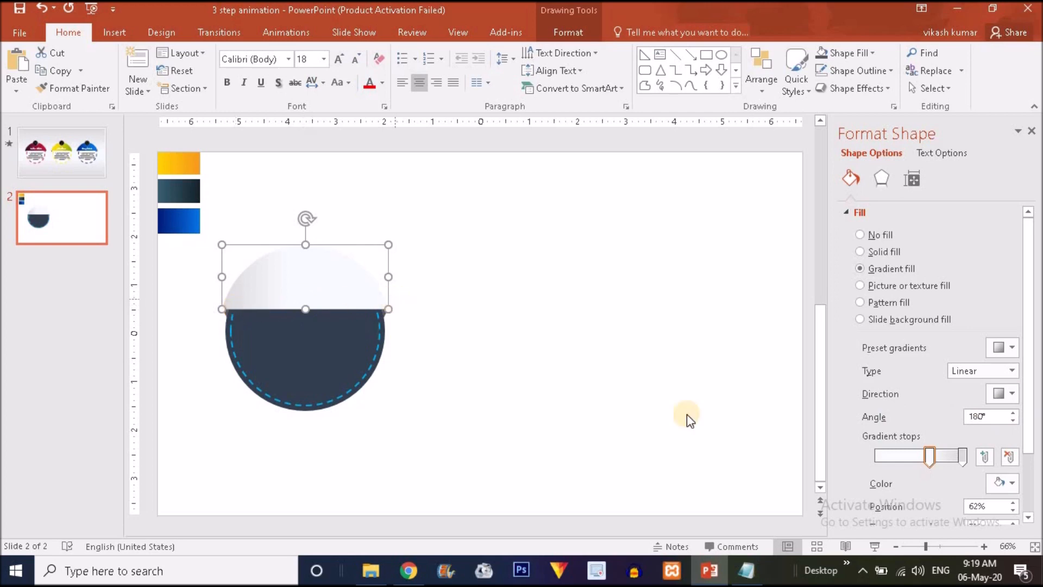
Move the dome's first gradient stop to 0% and color the 100% stop with orange sampled from the yellow-orange swatch.
drag(832, 455, 837, 456)
click(959, 457)
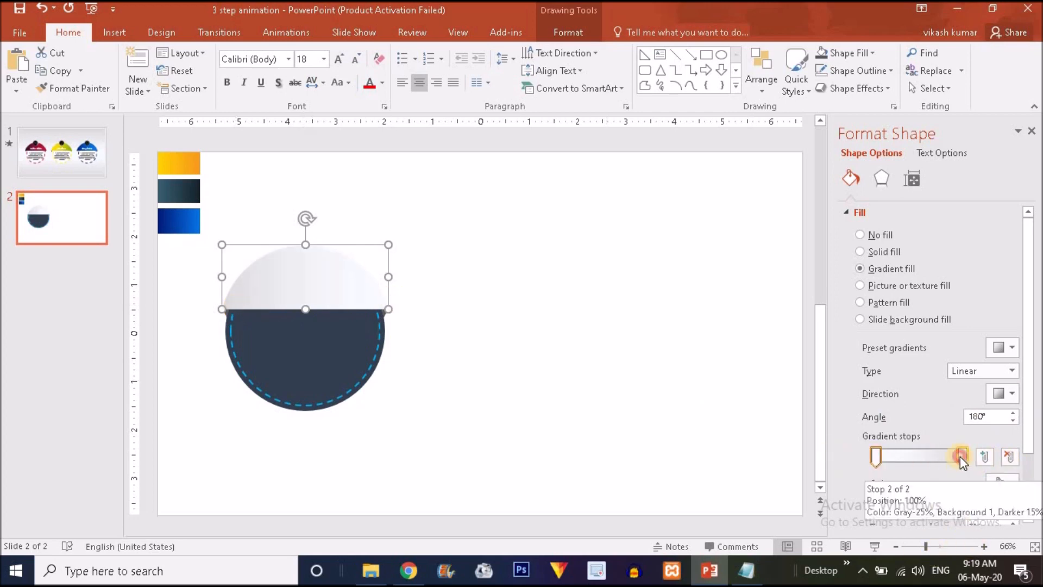
click(1012, 486)
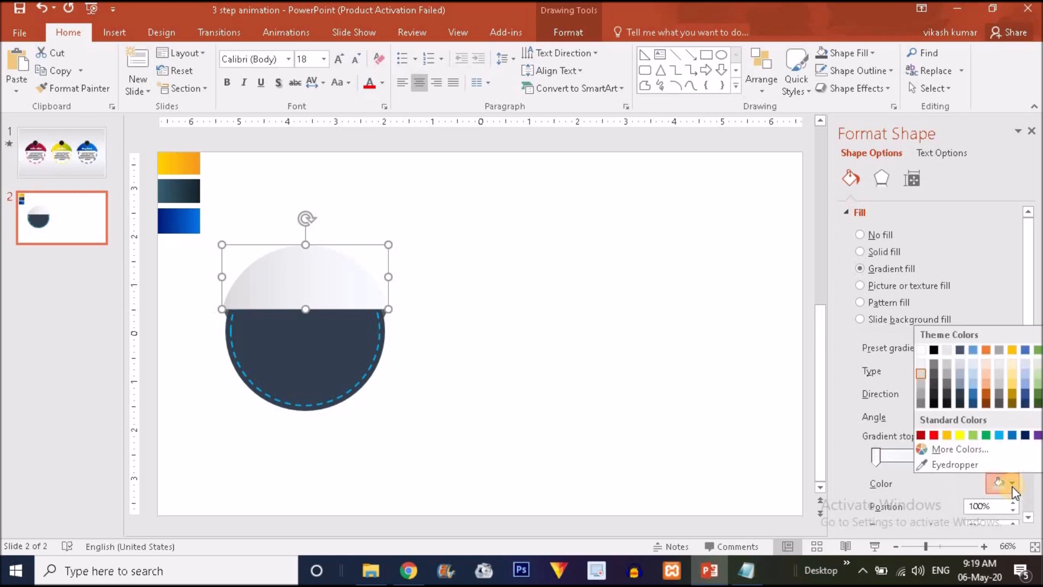
click(962, 456)
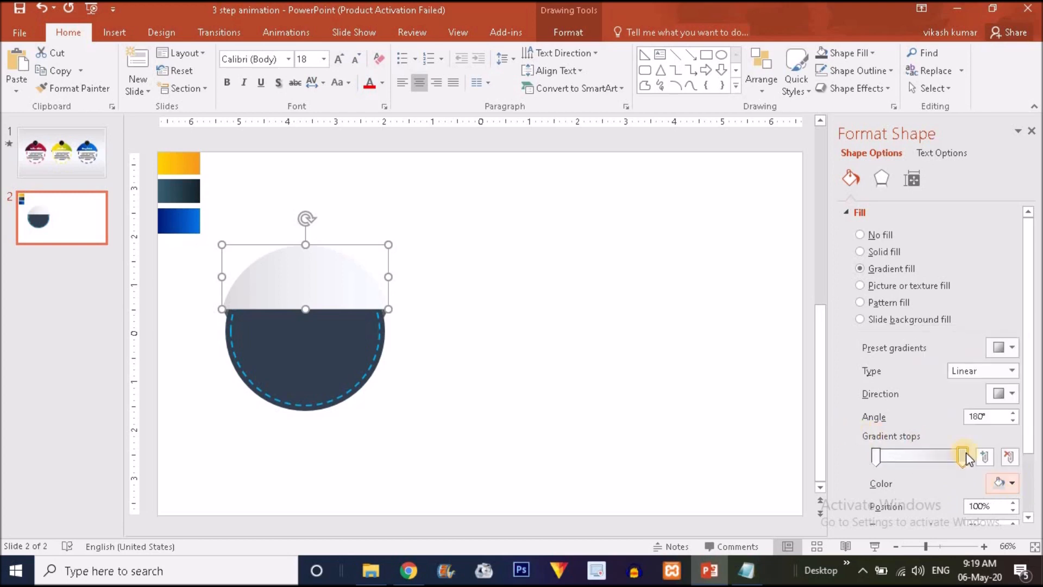
click(1012, 484)
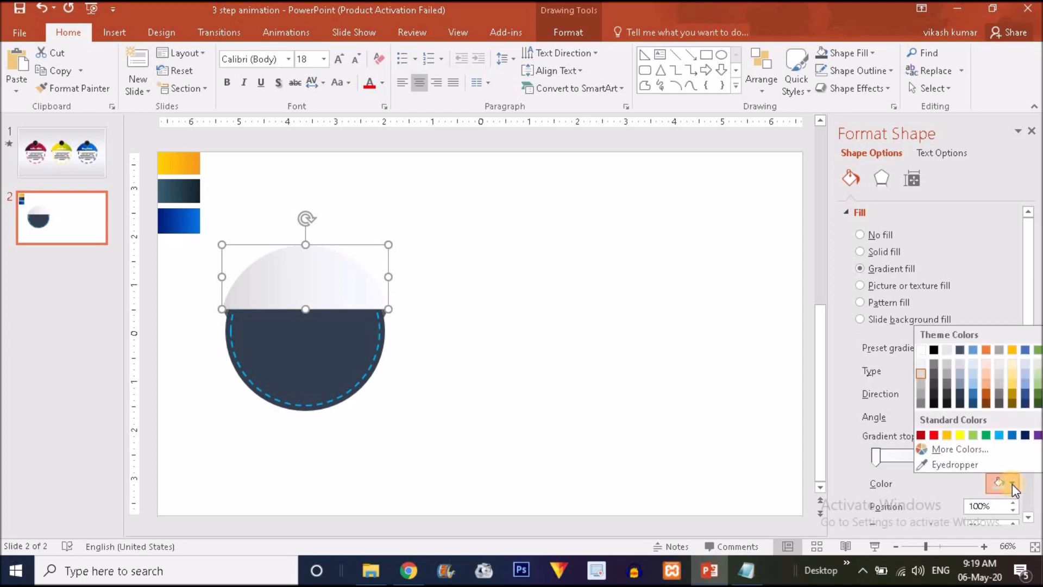
click(966, 469)
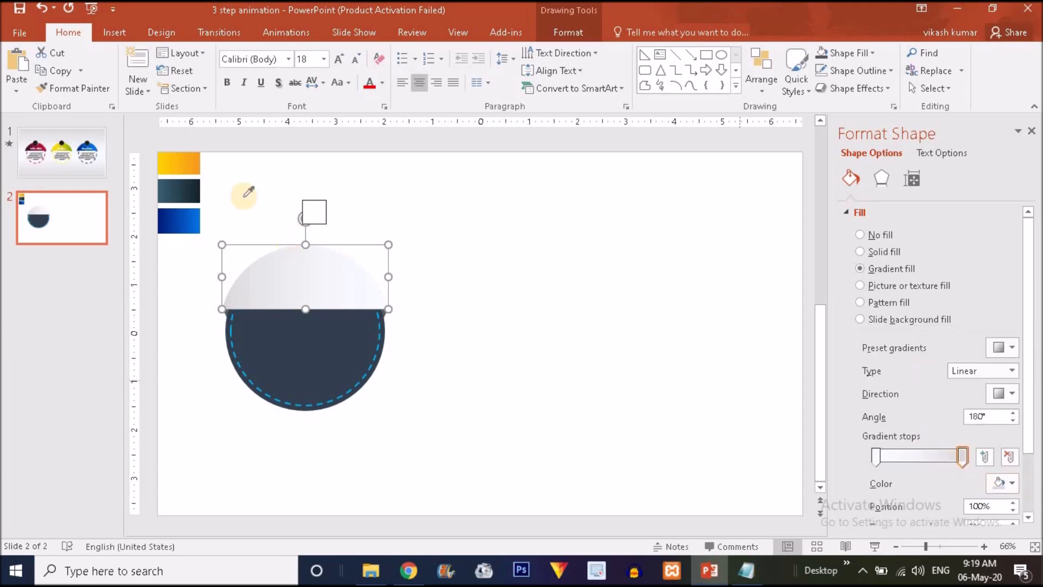
click(201, 163)
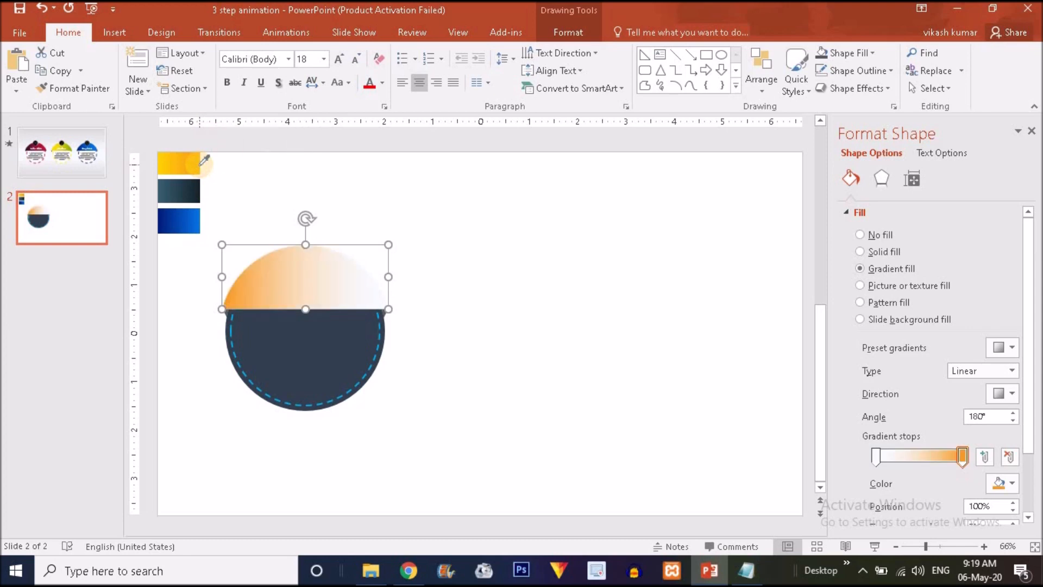
Color the dome's 0% gradient stop with yellow sampled from the left end of the yellow-orange swatch.
click(877, 456)
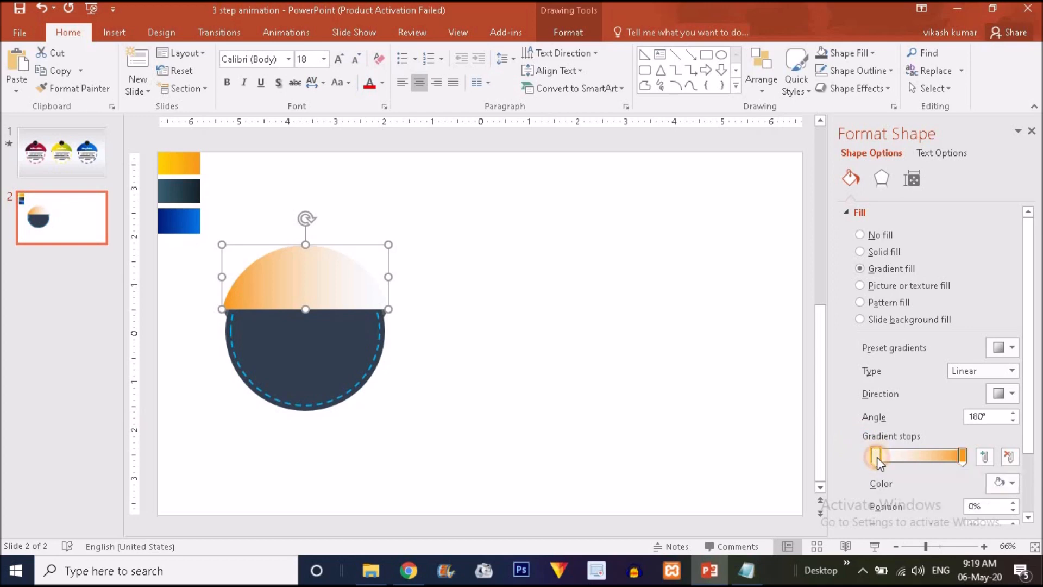
click(1016, 489)
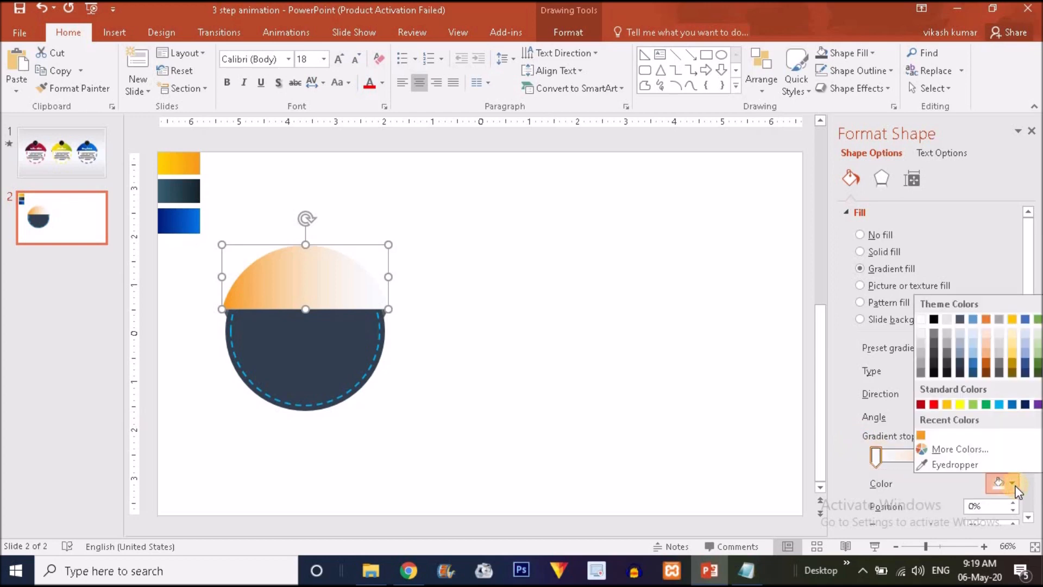
click(961, 463)
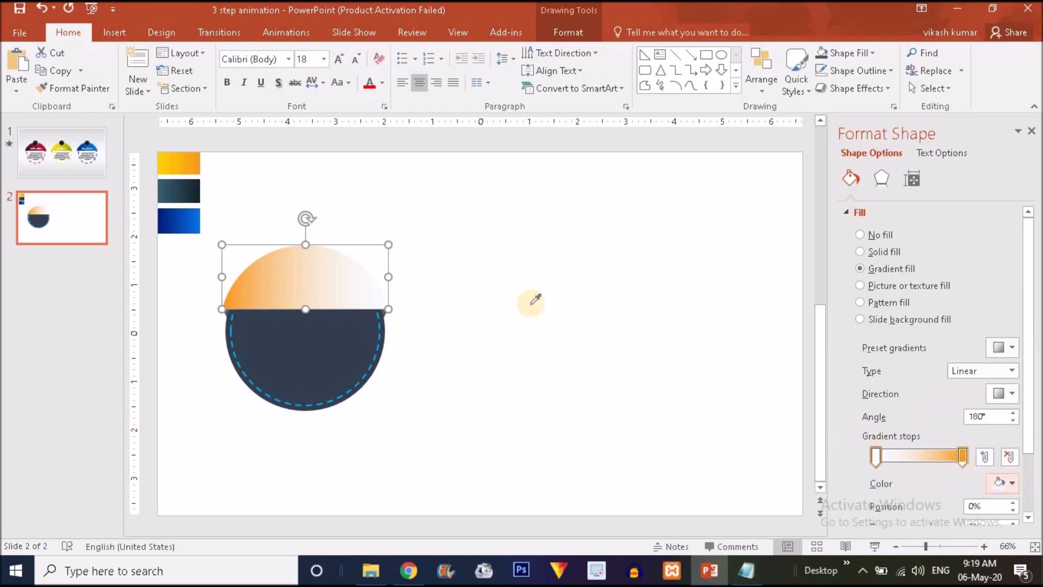
click(163, 160)
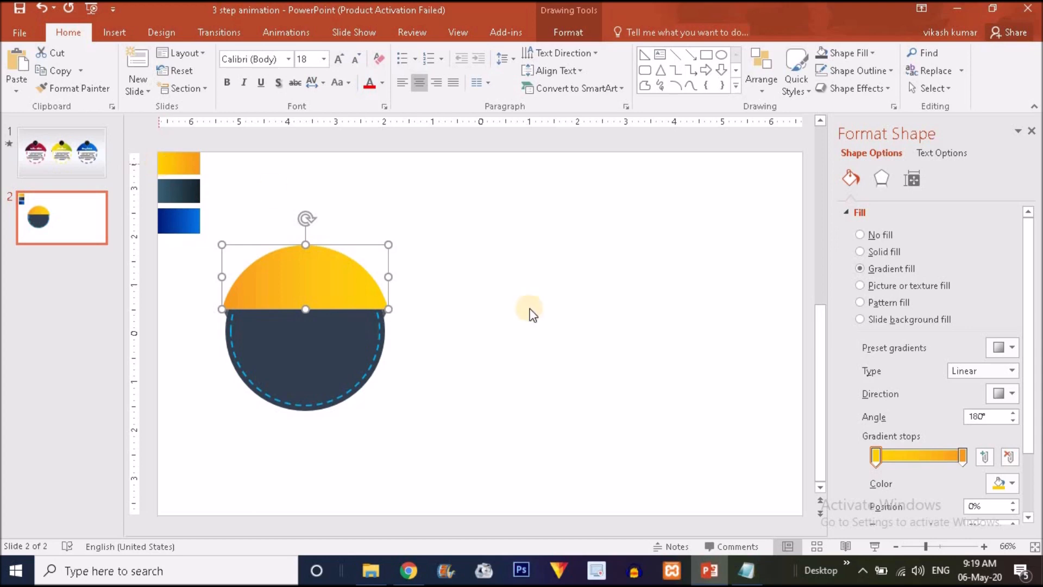
Fill the dark backing circle beneath the dome with white.
click(292, 368)
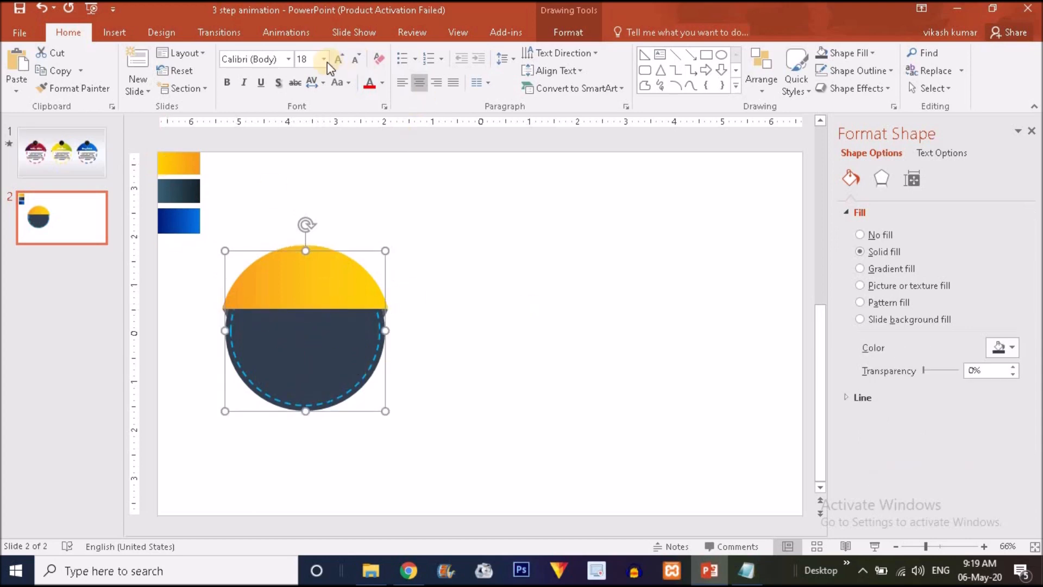
click(570, 31)
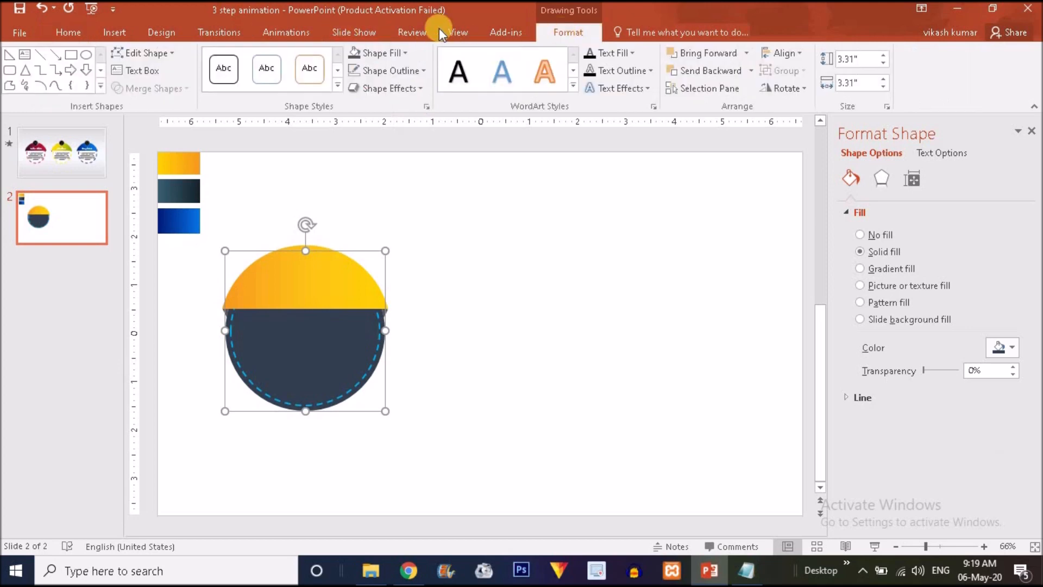
click(396, 50)
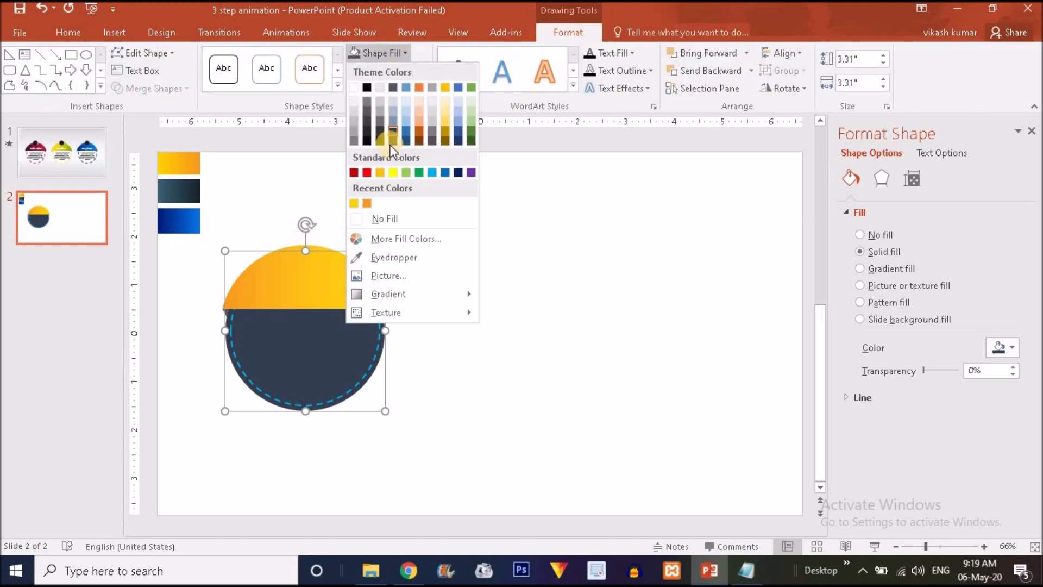
click(353, 86)
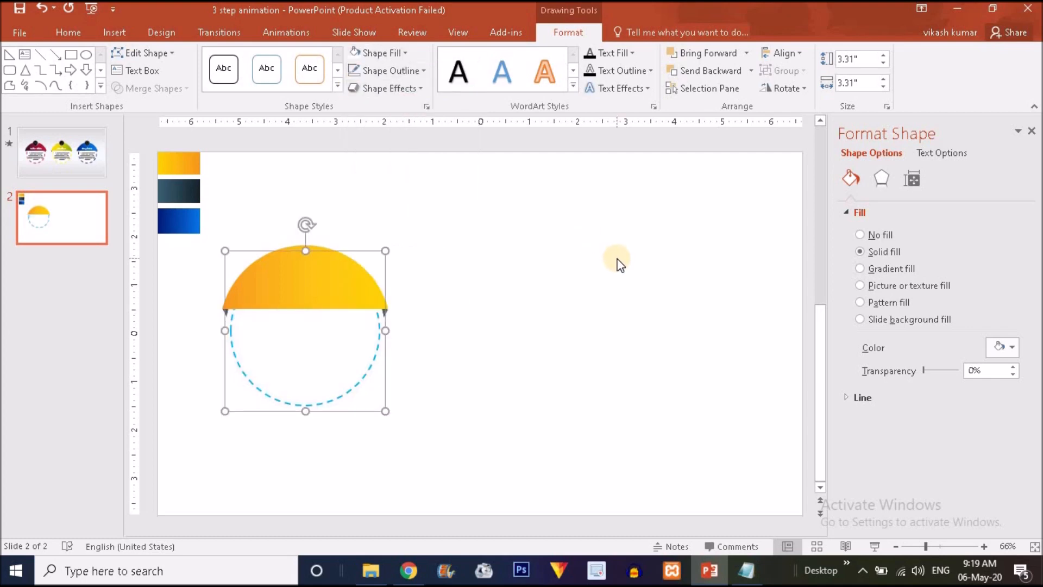
Give slide 2's background a solid light gray fill from the theme colors.
right_click(620, 259)
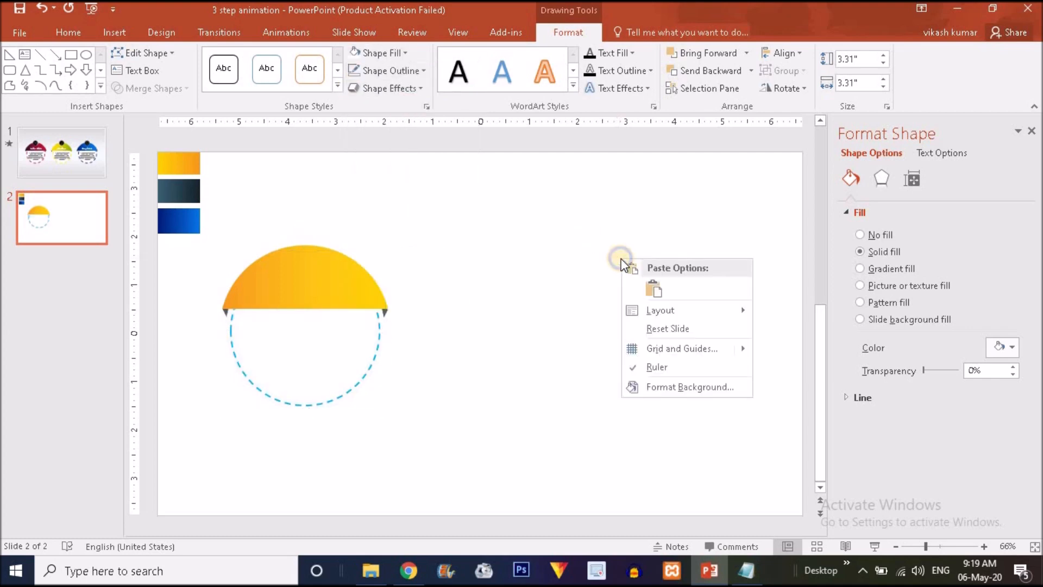
click(670, 384)
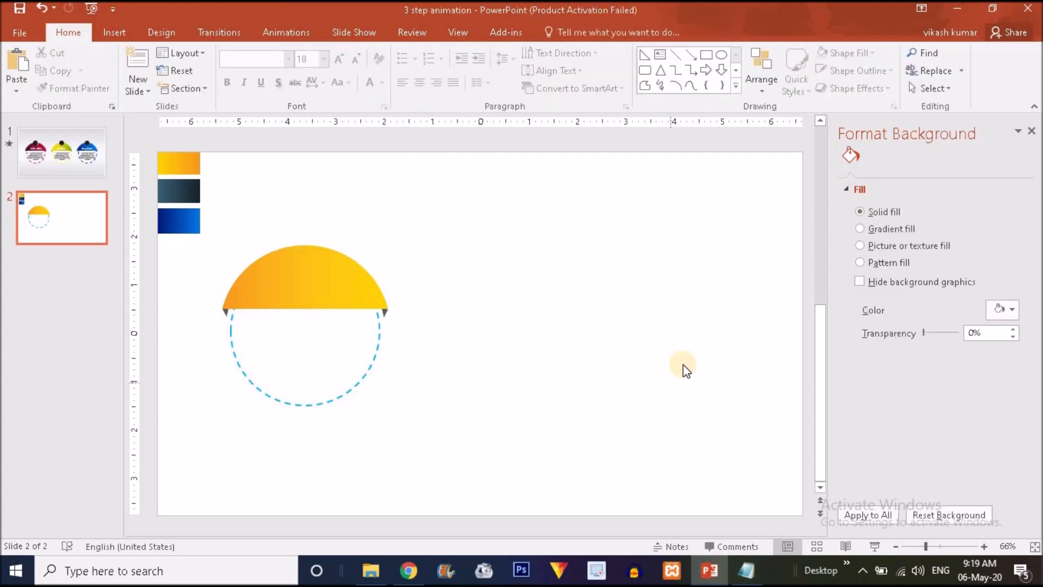
click(1013, 310)
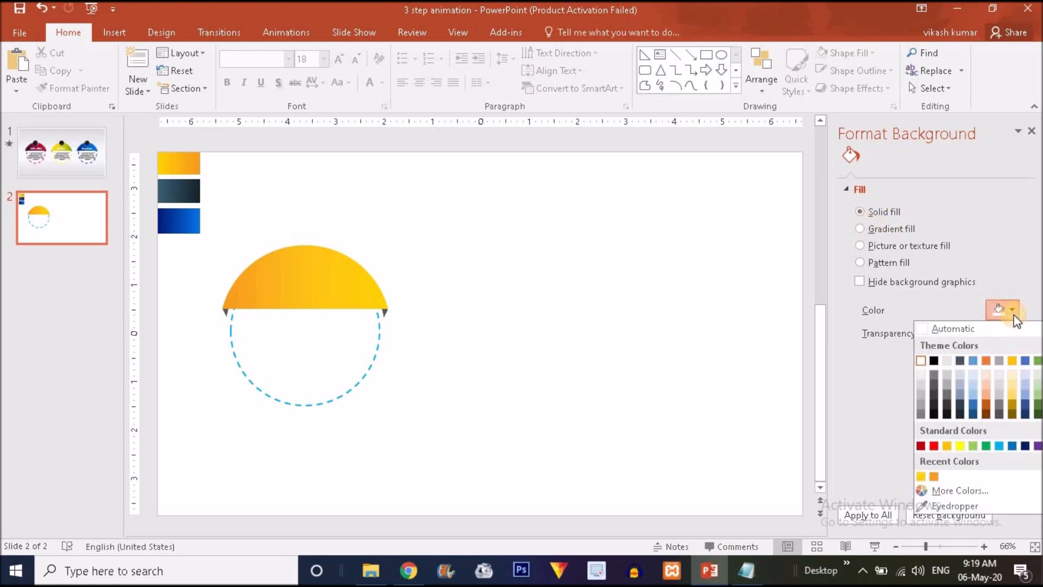
click(917, 385)
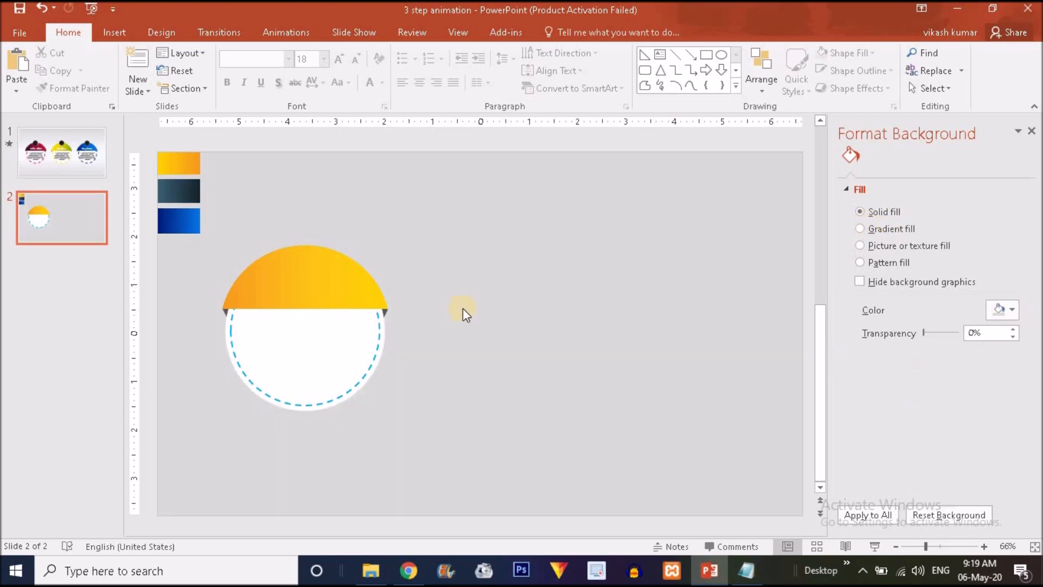
Recolor the dashed ring's outline with the recently used orange.
click(316, 364)
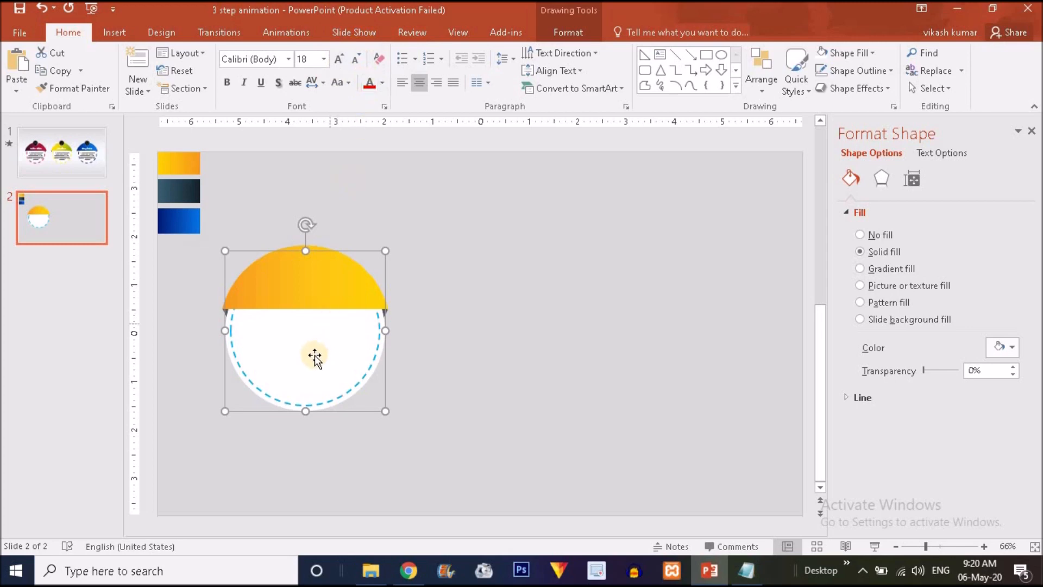
click(260, 392)
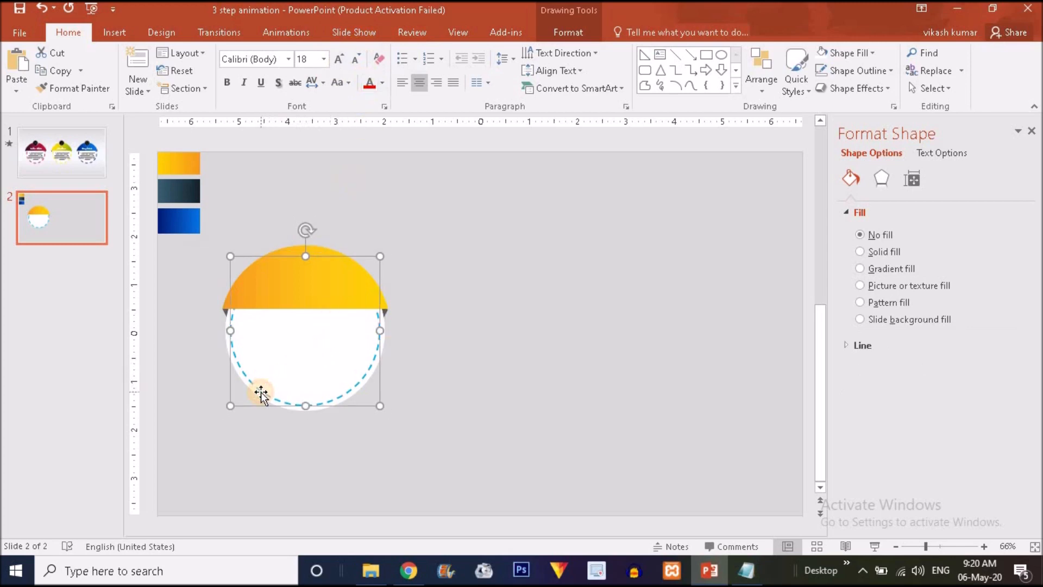
click(574, 31)
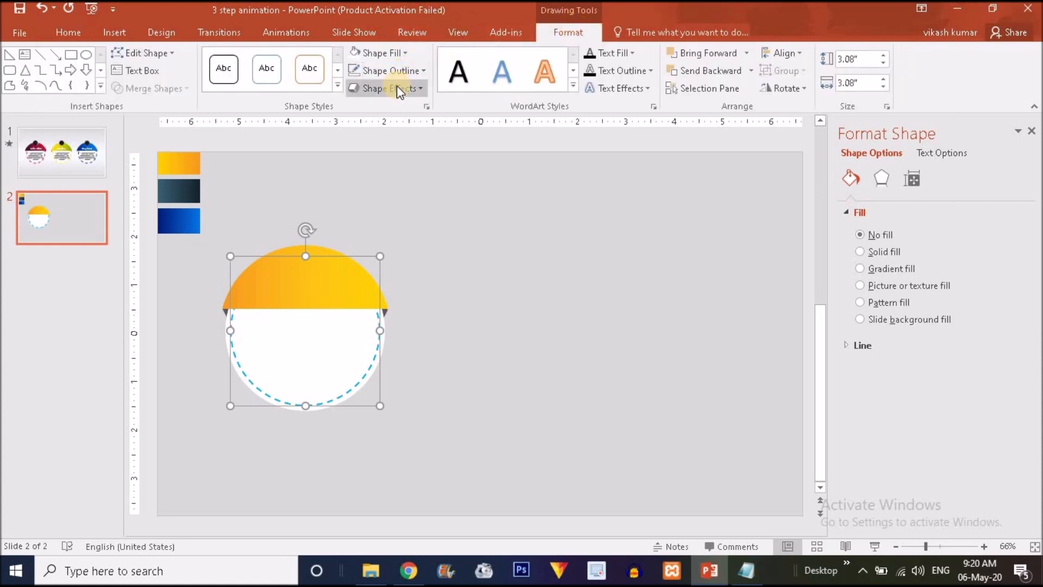
click(402, 76)
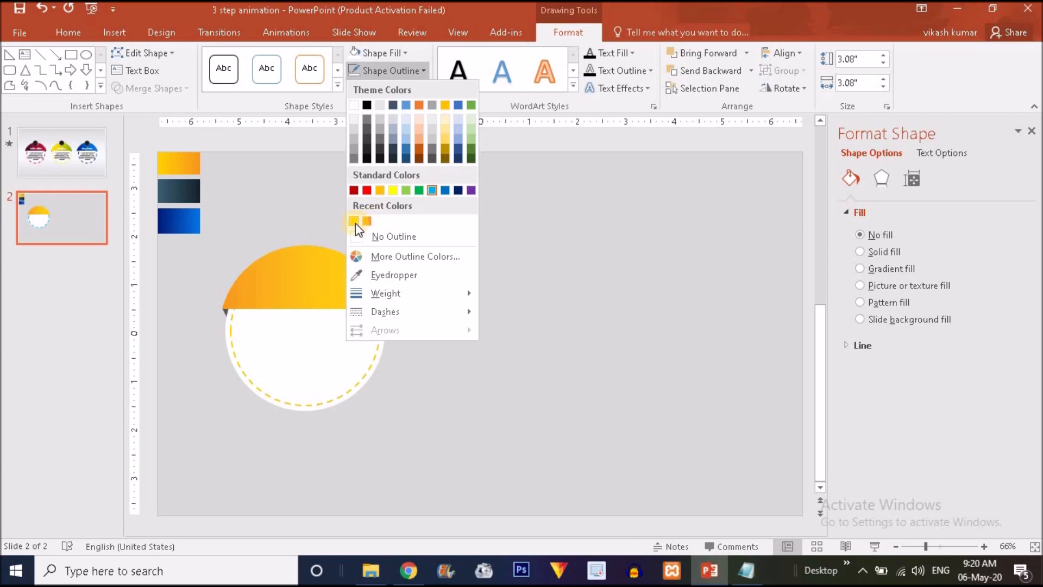
click(369, 221)
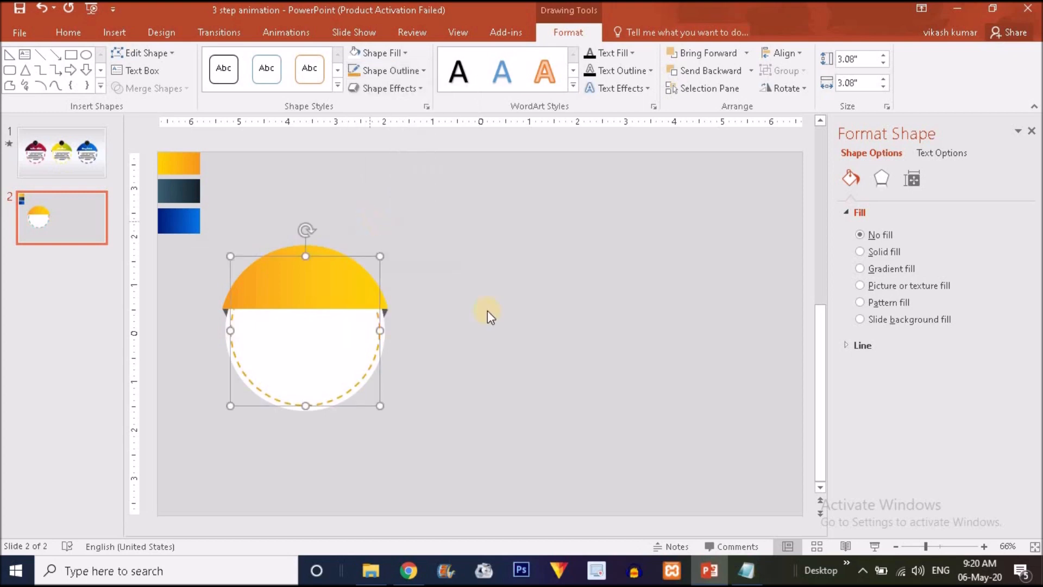
click(509, 334)
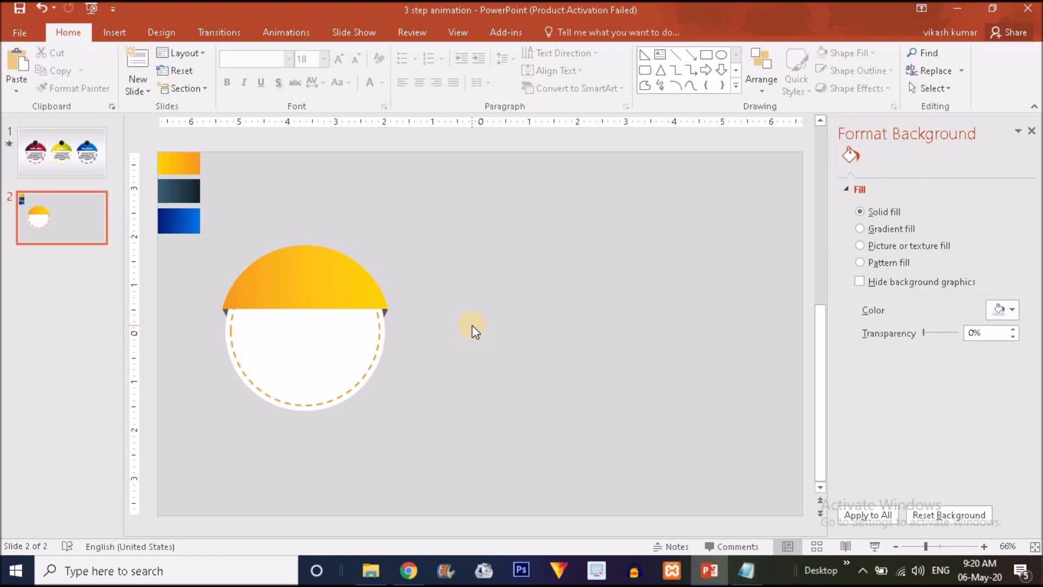
Duplicate the white backing circle into the empty area beside the badge and shrink the copy to a small icon-sized circle.
click(95, 226)
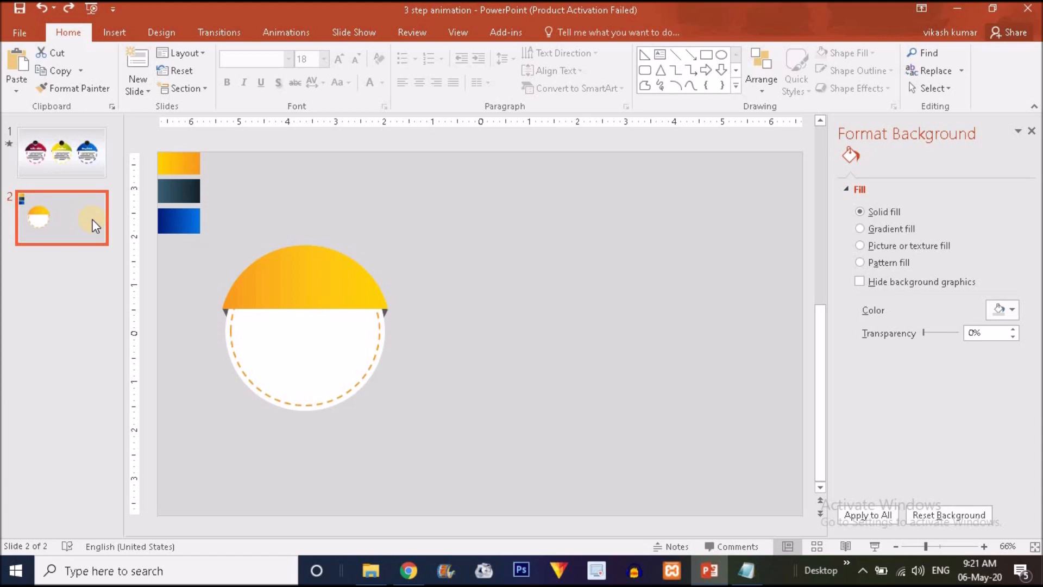
click(324, 231)
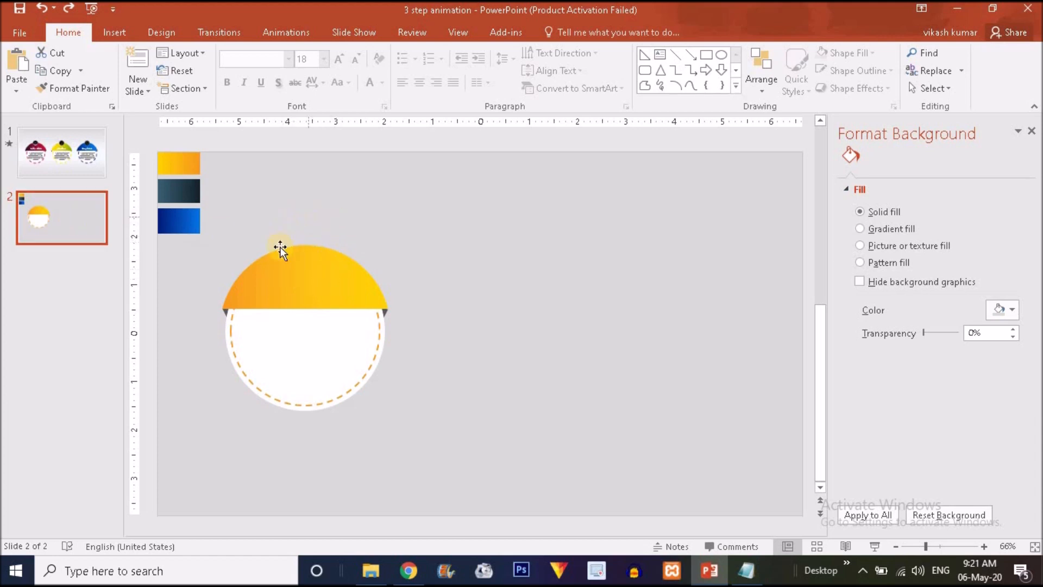
click(88, 163)
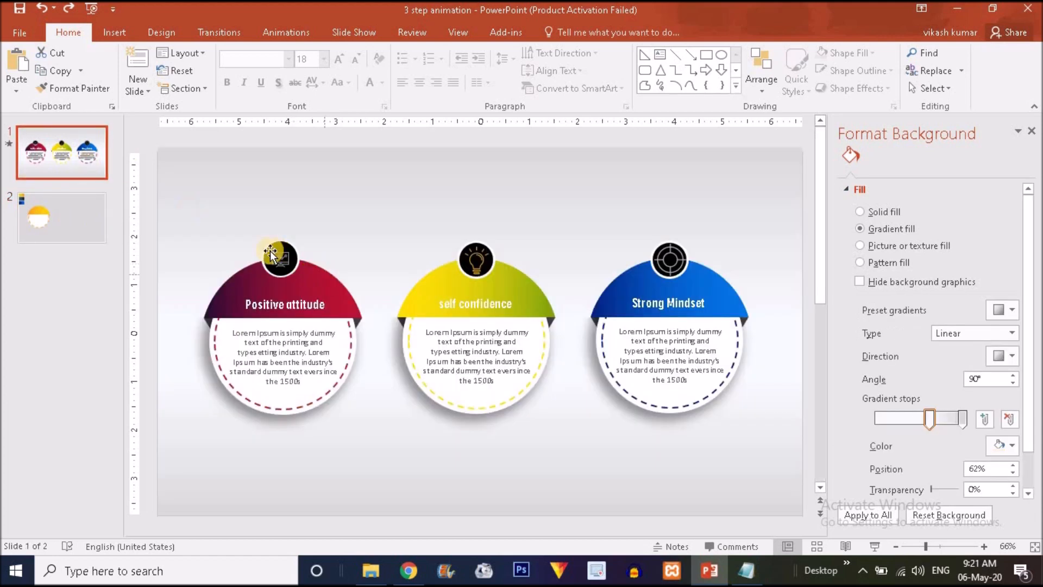
click(96, 232)
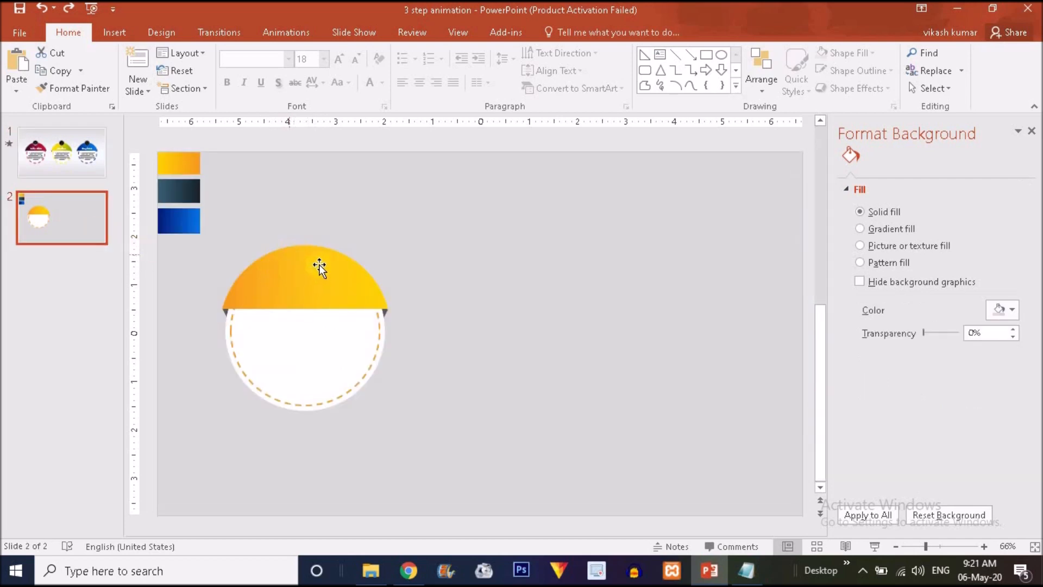
click(324, 327)
click(320, 341)
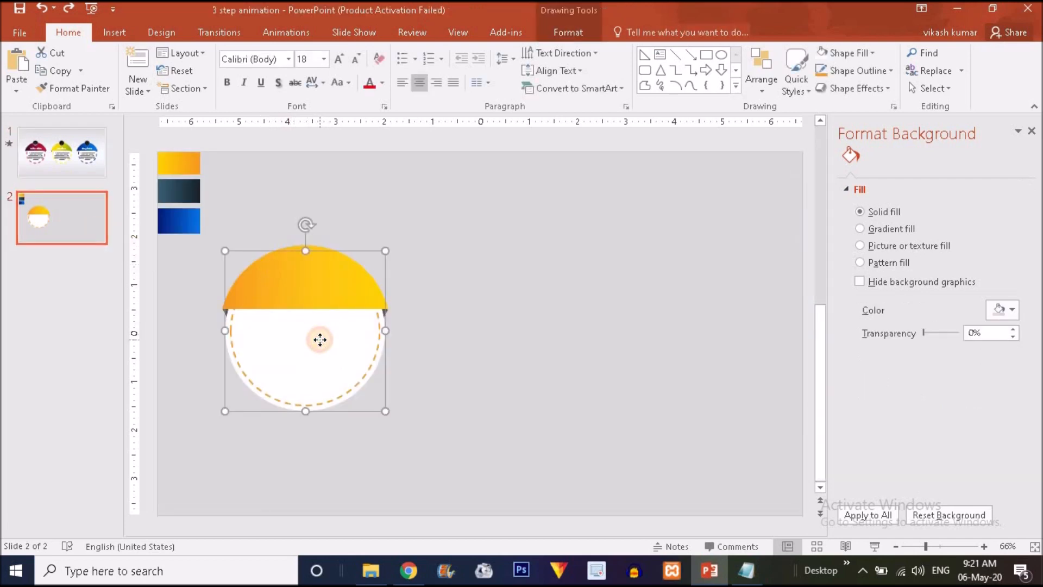
drag(320, 340, 549, 326)
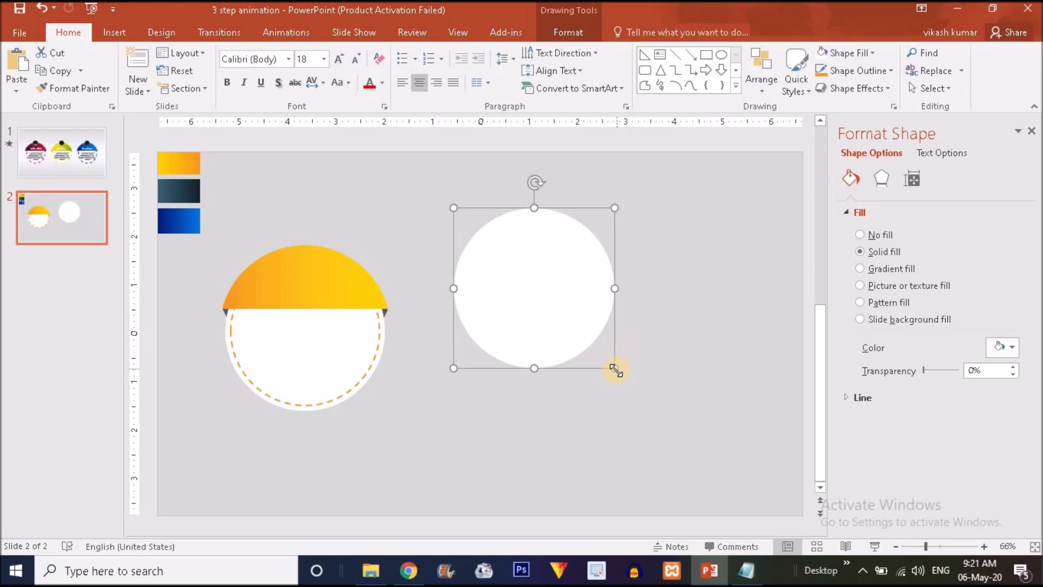
drag(615, 370, 552, 306)
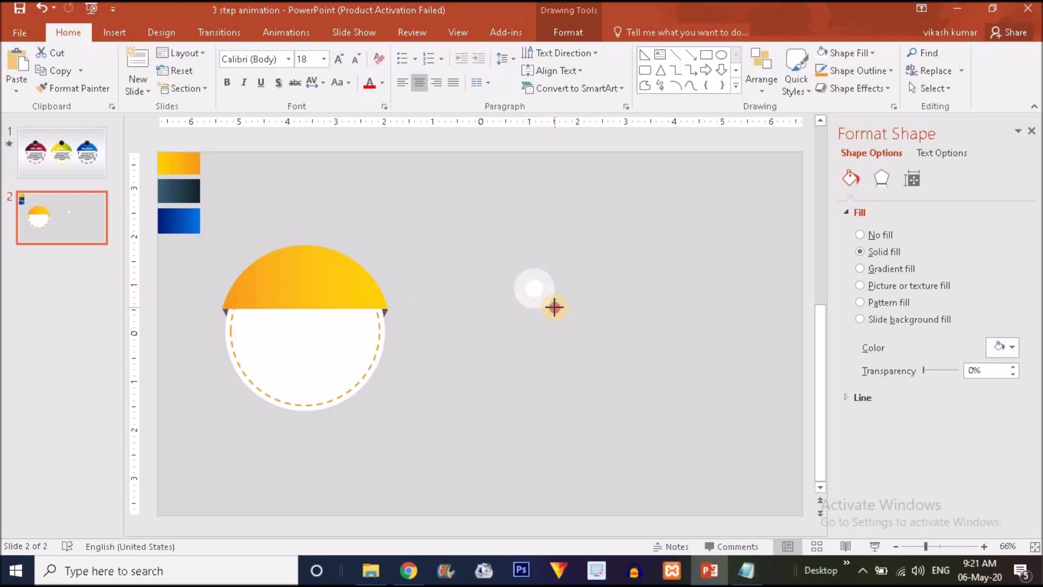
click(554, 307)
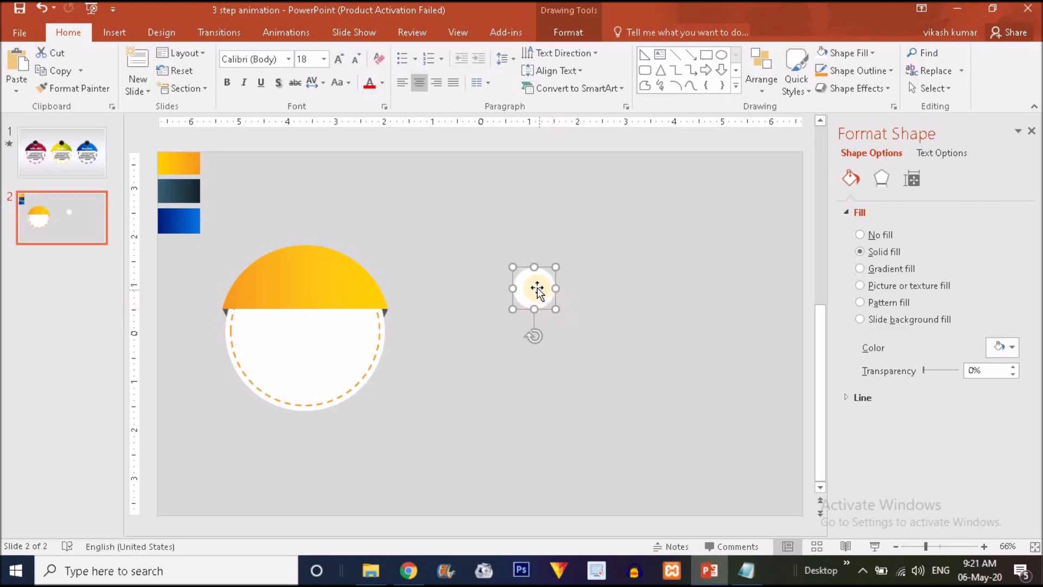
Move the small white circle onto the top edge of the orange dome, centered horizontally.
drag(335, 245, 312, 247)
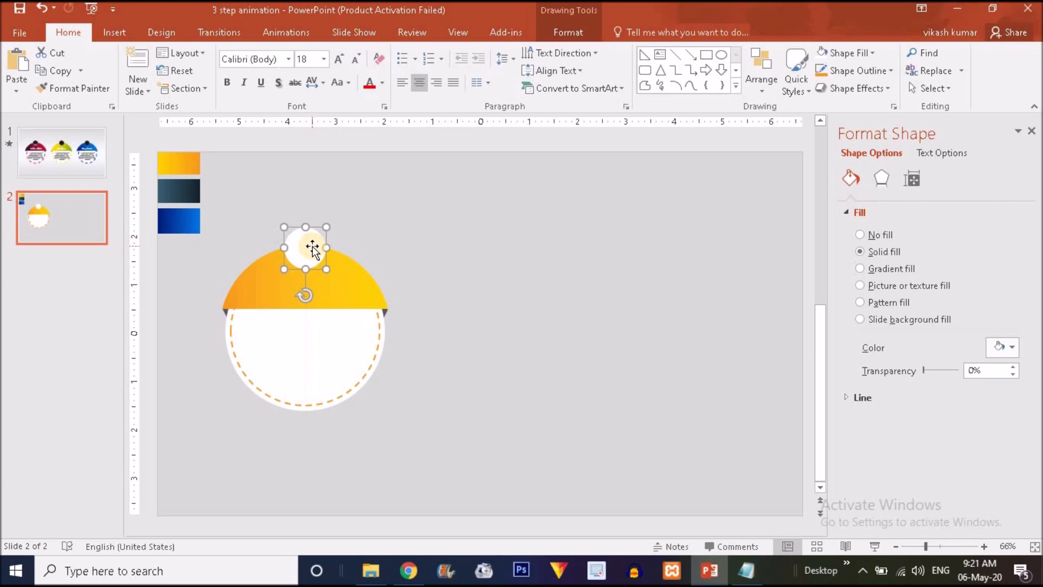
click(367, 245)
drag(310, 248, 307, 247)
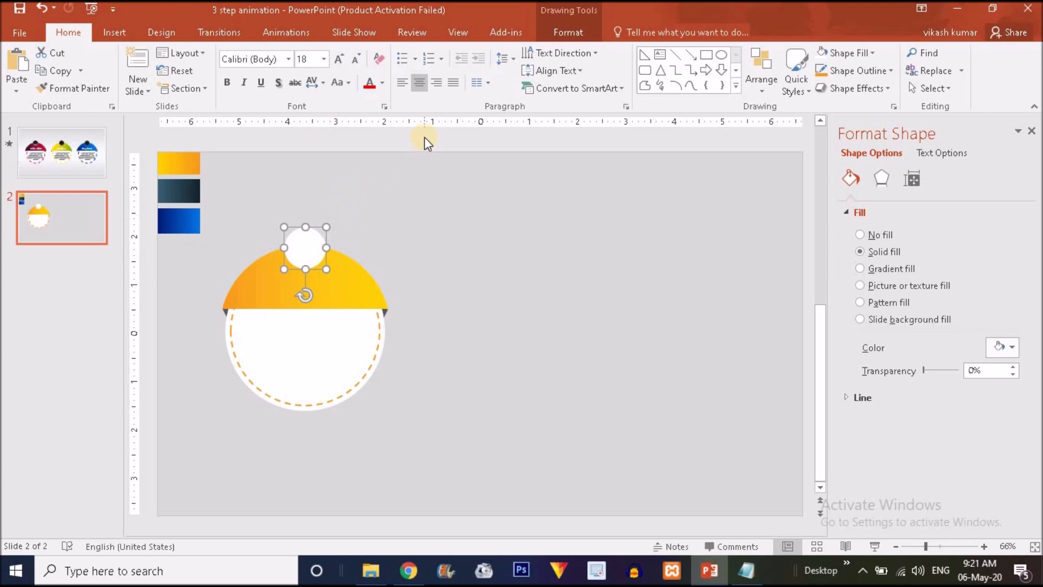
Duplicate the small white circle beside the badge and shrink the copy slightly, to about 0.77" in diameter.
ctrl+drag(315, 260, 430, 260)
click(944, 546)
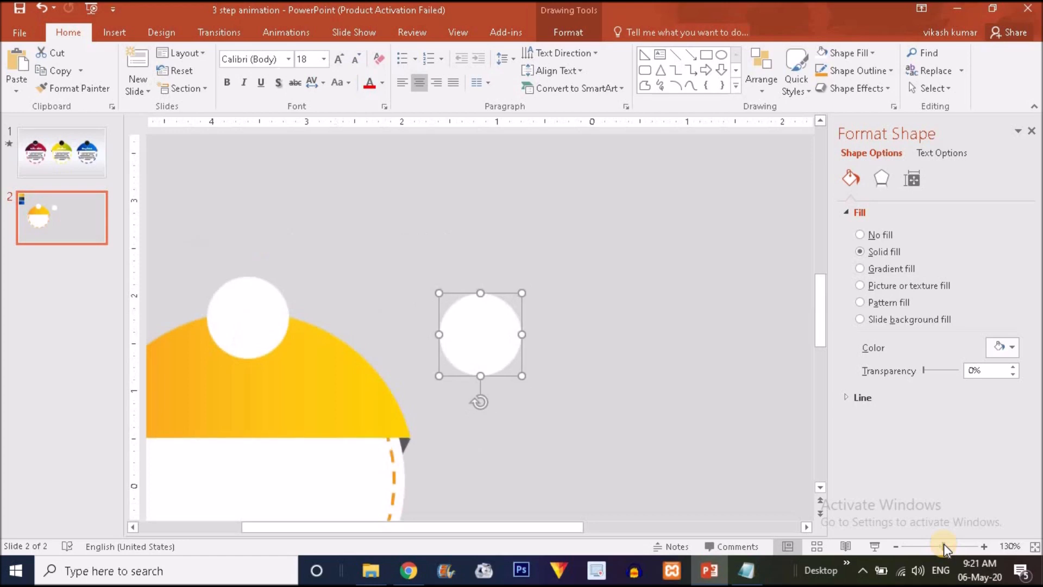
click(963, 545)
drag(569, 417, 561, 406)
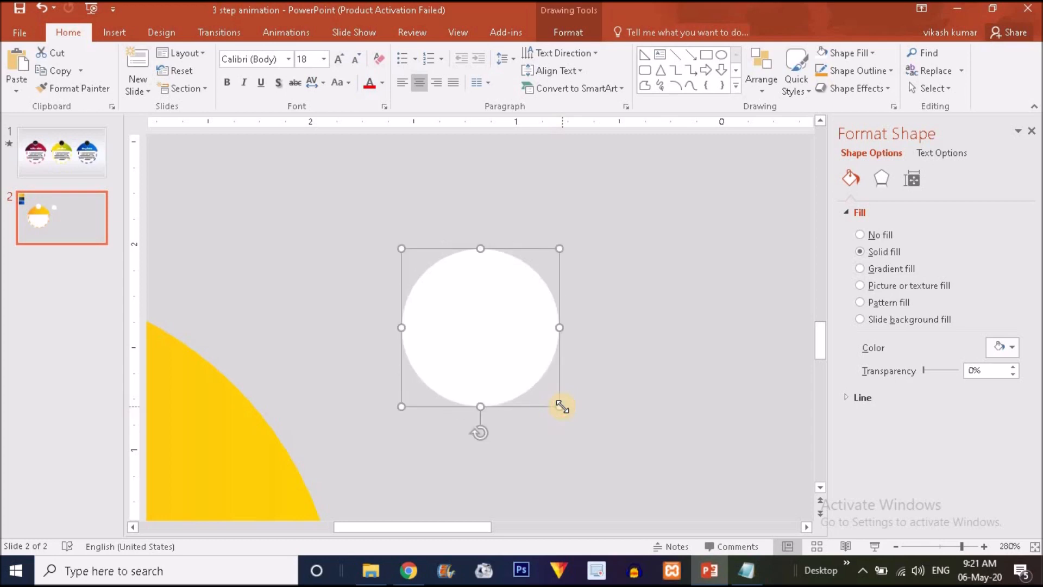
click(943, 544)
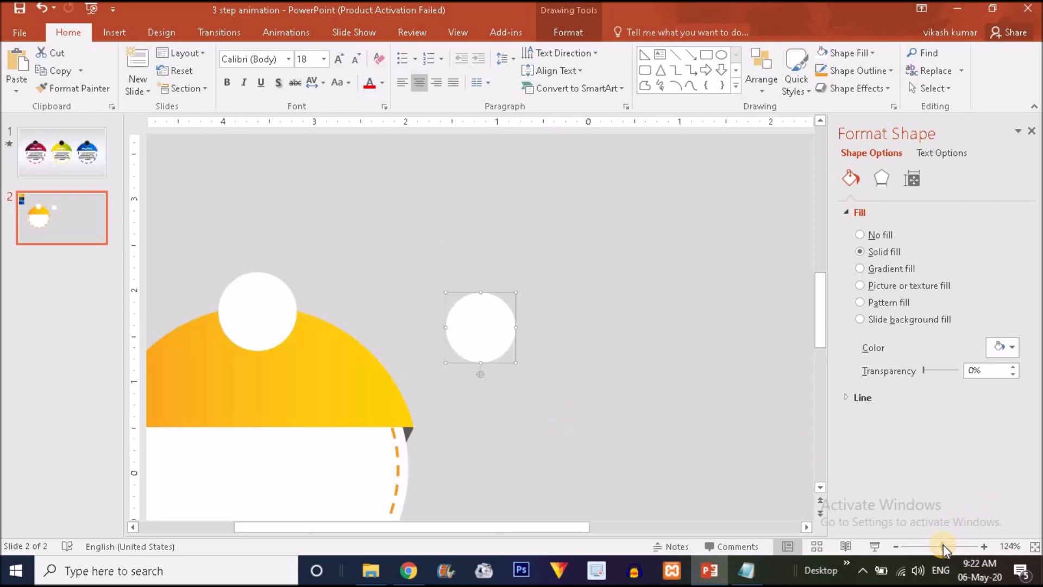
click(926, 546)
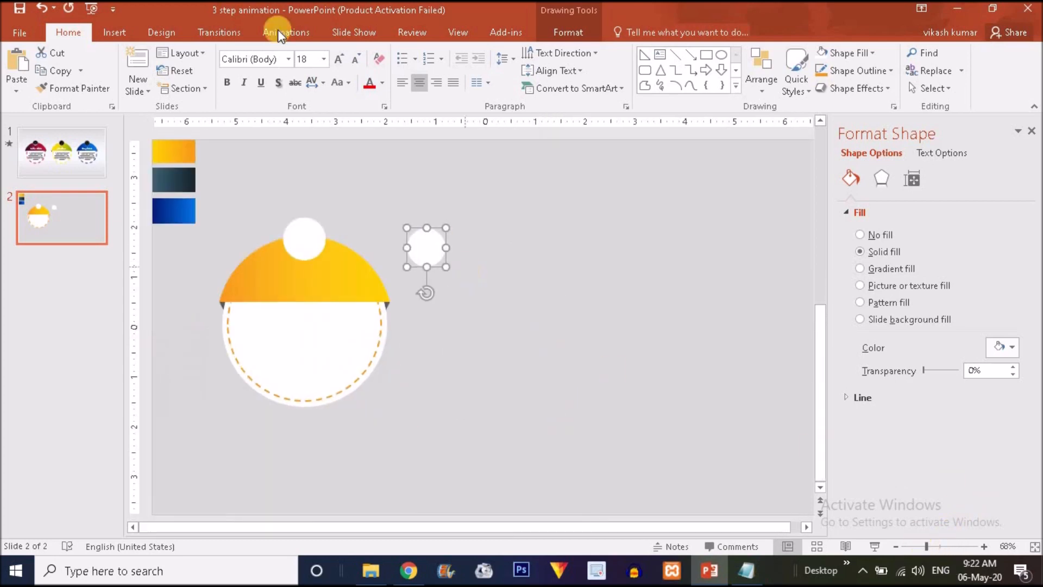
Fill the 0.77" circle with near-black and center it on the small white circle atop the dome.
click(568, 32)
click(393, 53)
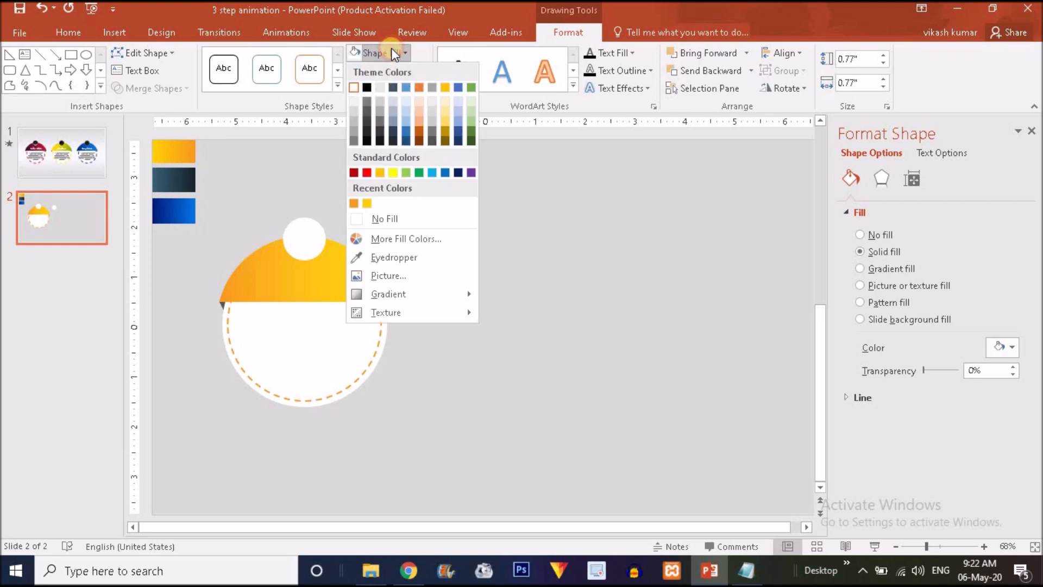
click(365, 143)
drag(430, 247, 311, 243)
click(426, 238)
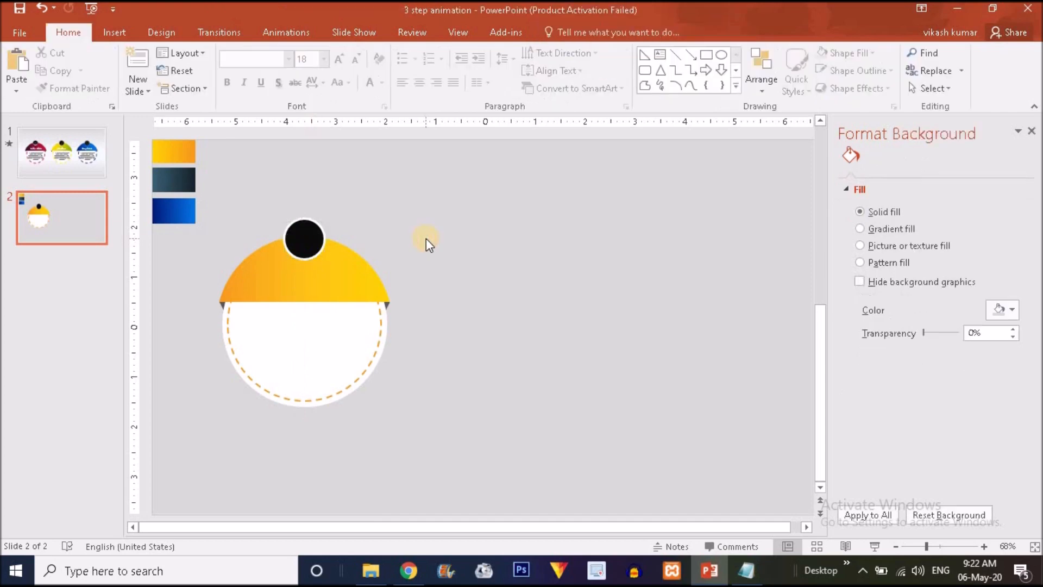
Copy the "Positive attitude" title and its Lorem Ipsum description from slide 1 and place them on slide 2's badge.
click(53, 159)
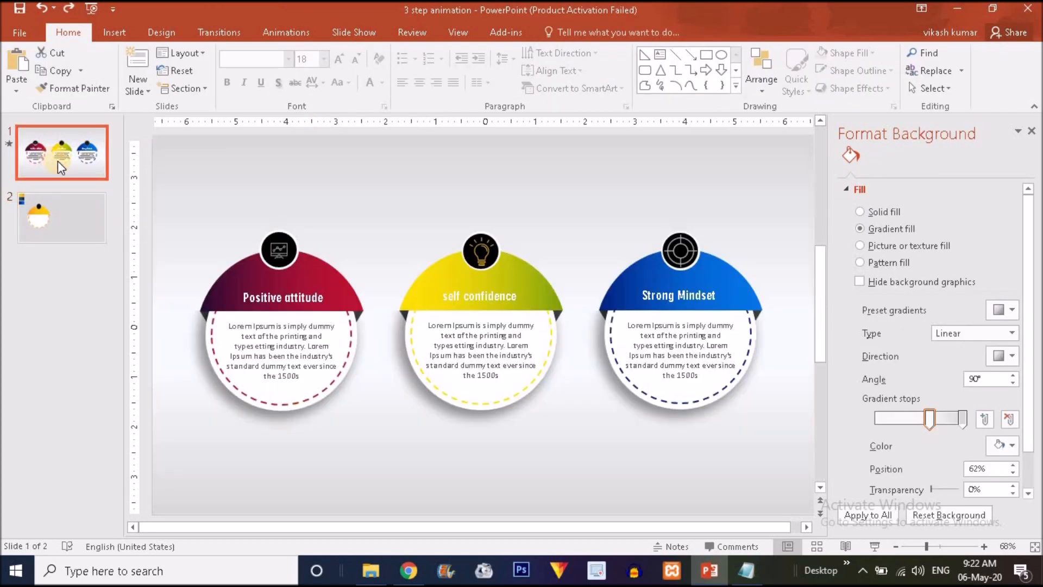
click(283, 255)
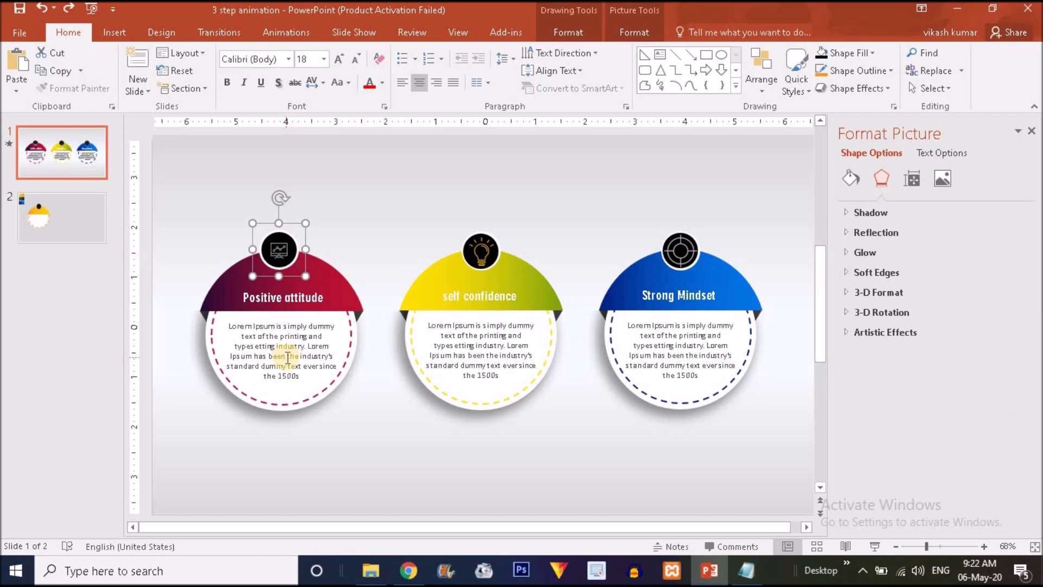
double_click(280, 258)
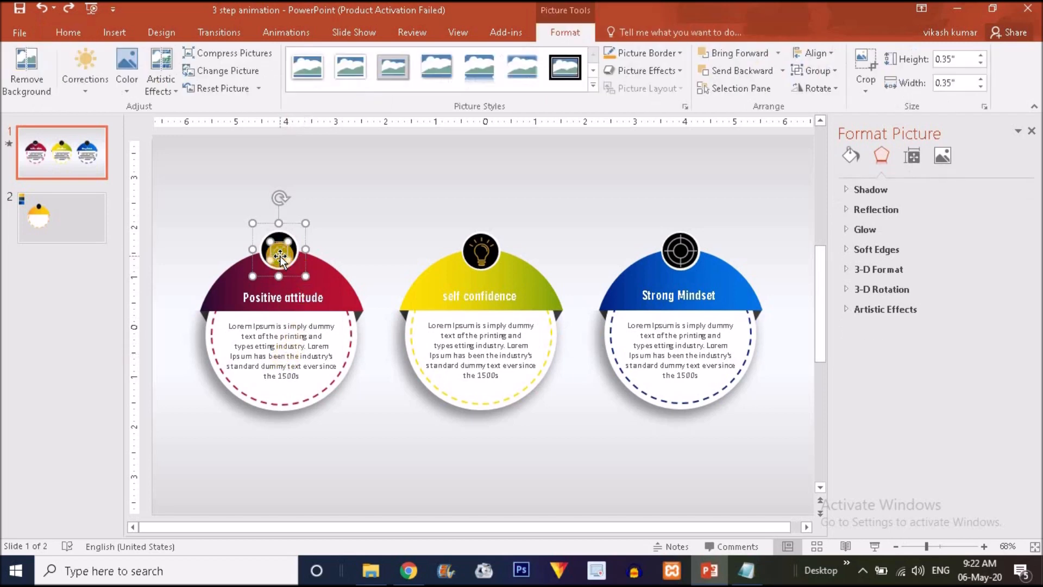
double_click(300, 293)
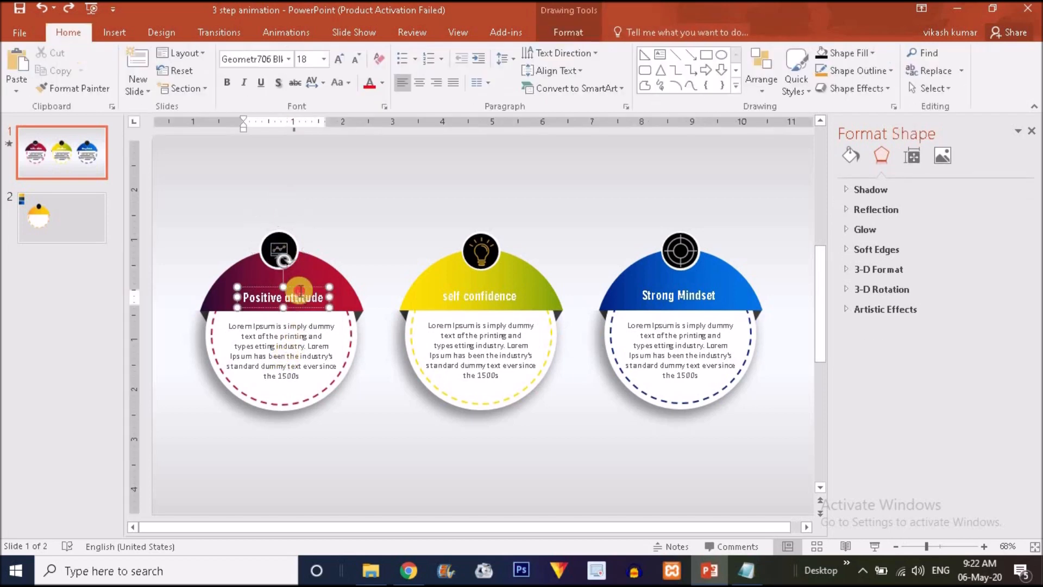
click(315, 309)
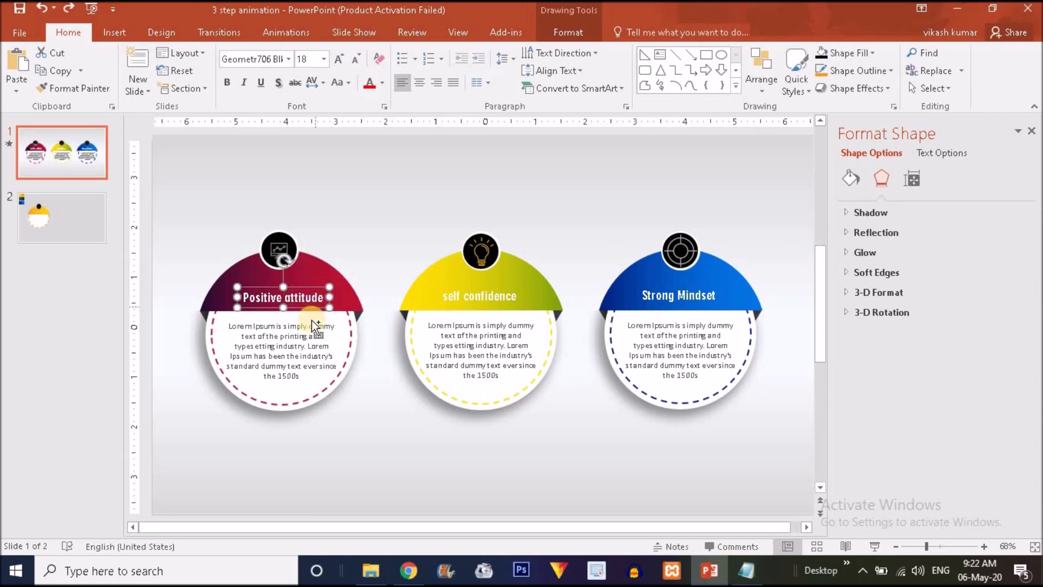
shift+click(307, 336)
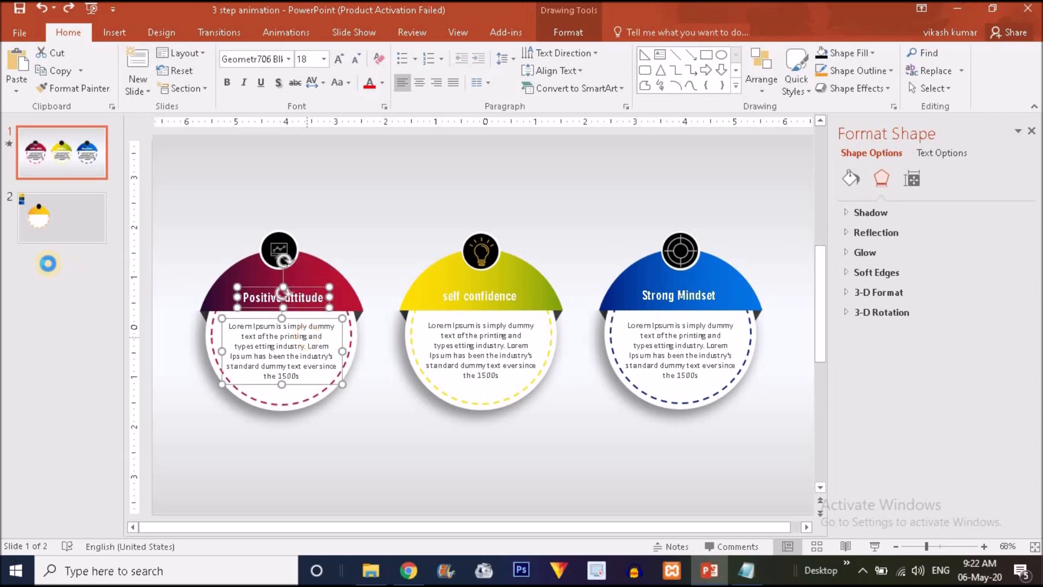
click(74, 207)
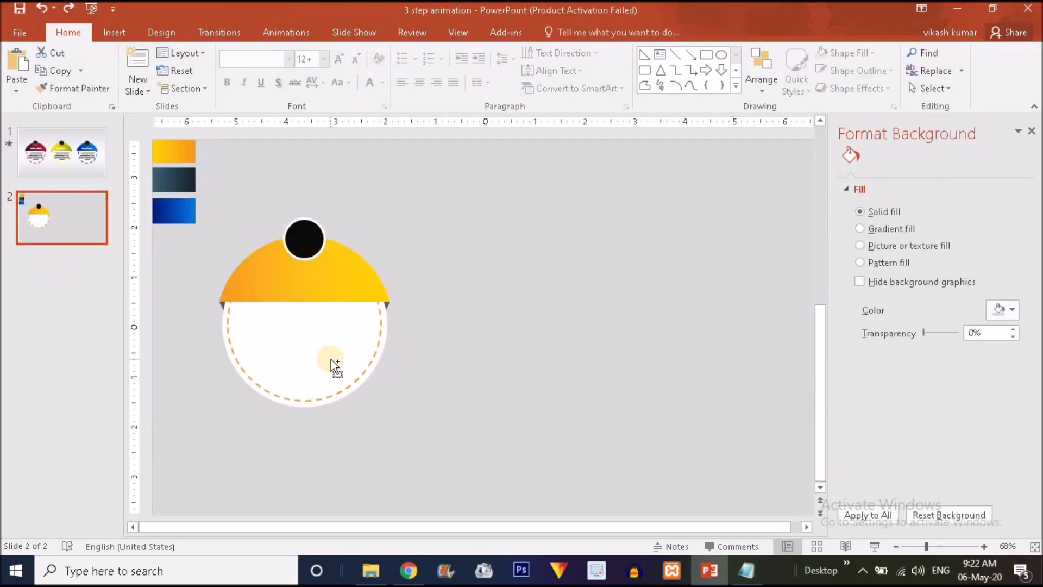
key(ctrl+v)
drag(342, 335, 364, 322)
Select the chart icon picture inside the black circle above "Positive attitude" on slide 1.
click(86, 158)
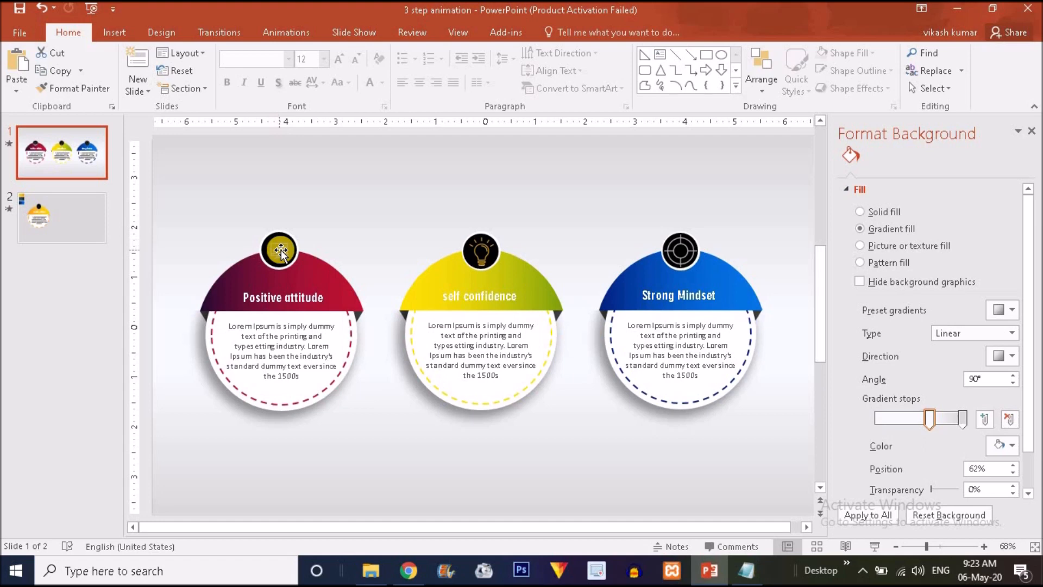
click(281, 250)
double_click(280, 250)
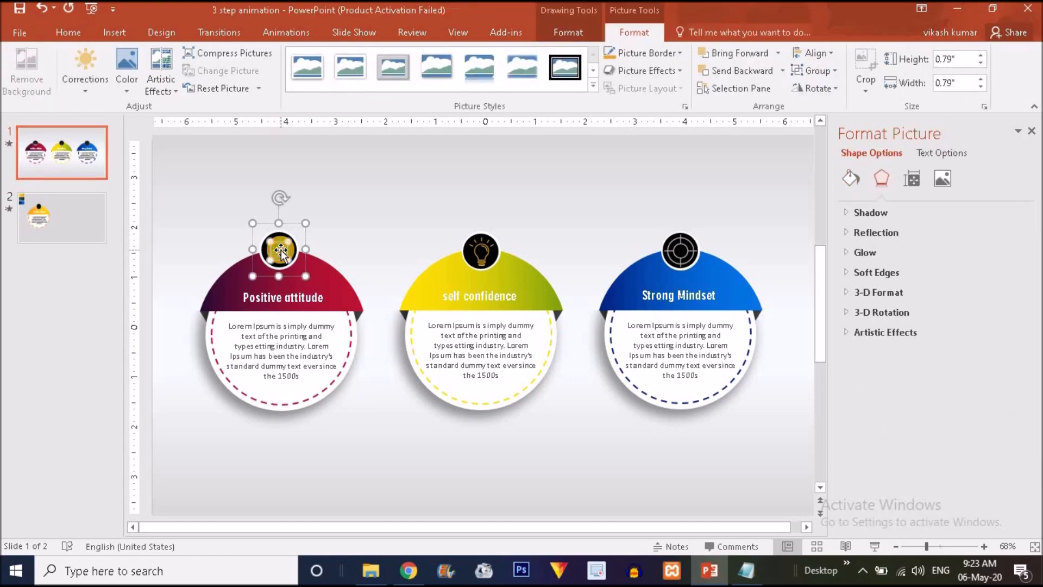